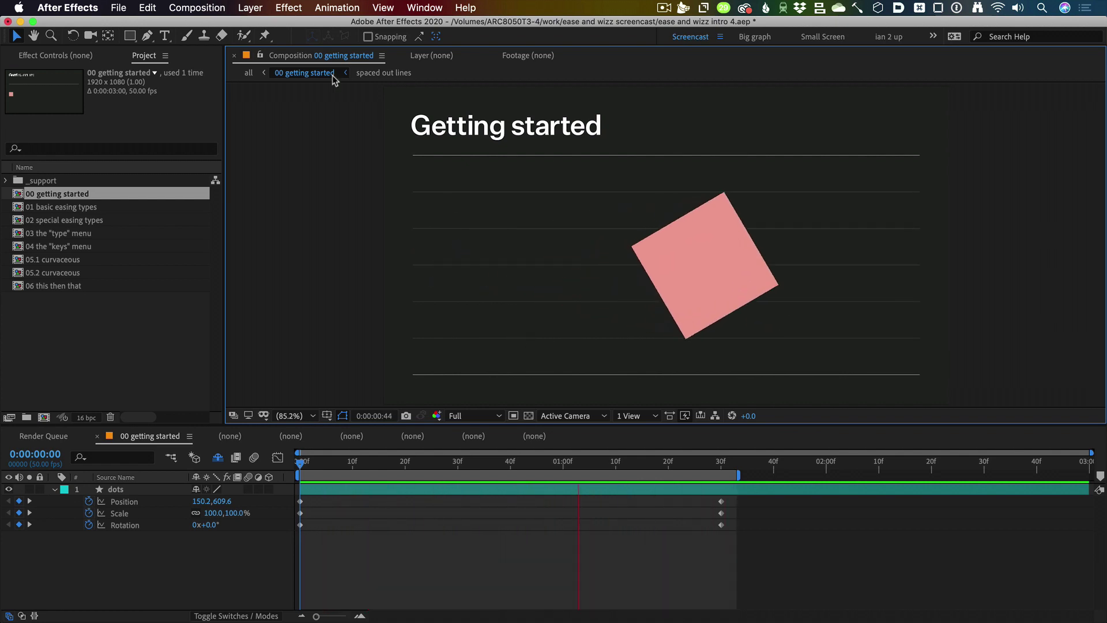
Open the Ease and wizz.jsx script panel and look through its Easing options, keeping Expo.
{"action": "left_click", "coordinate": [430, 7]}
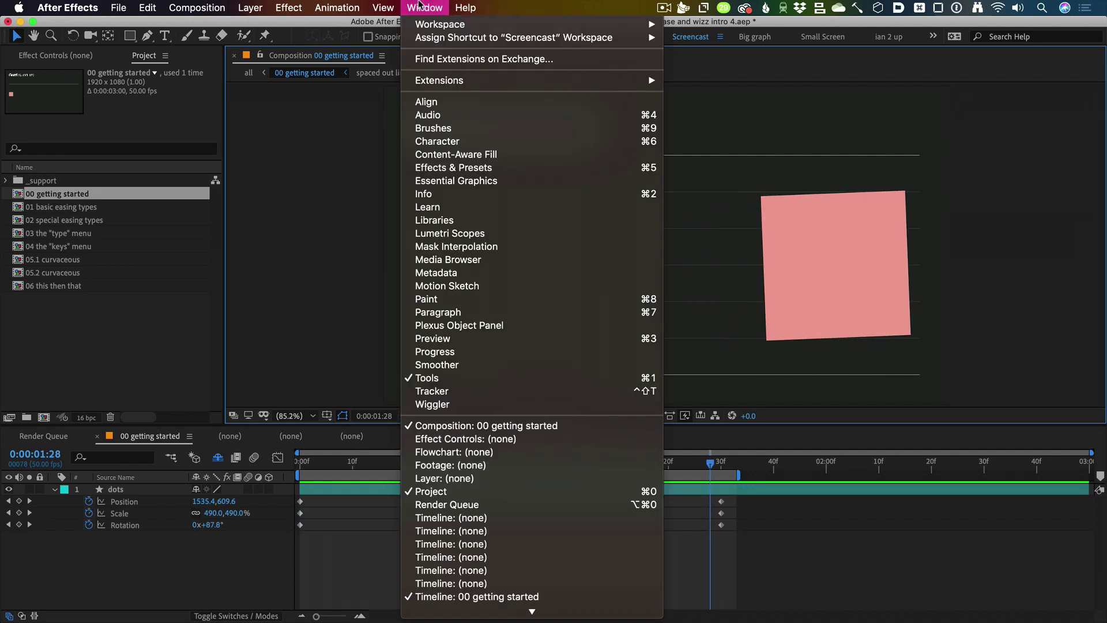
{"action": "scroll", "coordinate": [531, 544], "scroll_direction": "down", "scroll_amount": 5}
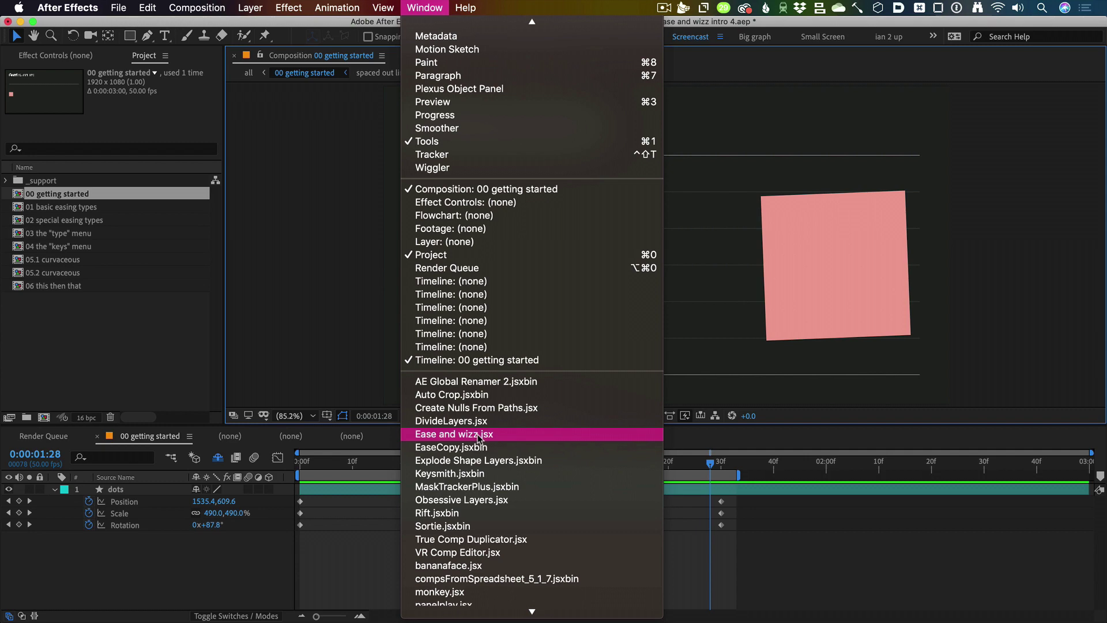
{"action": "left_click", "coordinate": [478, 436]}
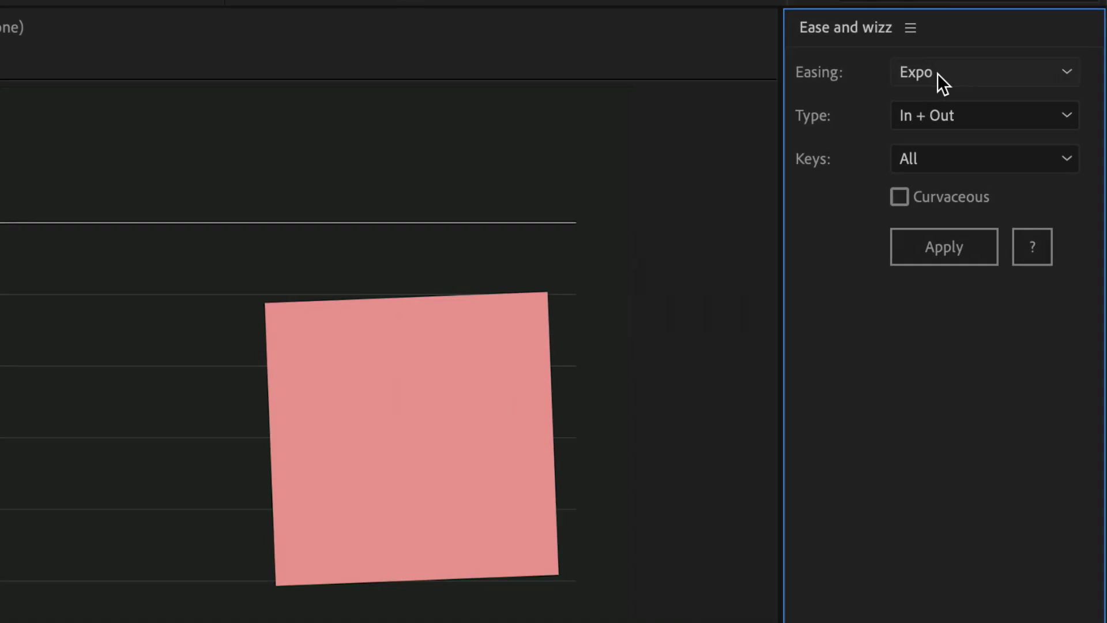
{"action": "left_click", "coordinate": [1001, 79]}
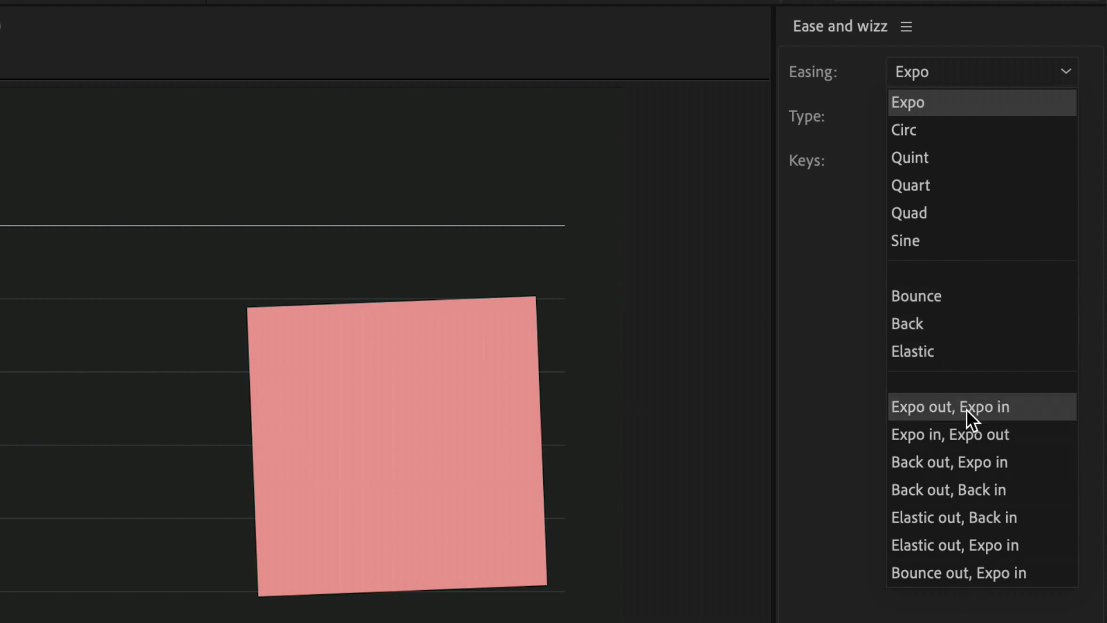
{"action": "key", "text": "Escape"}
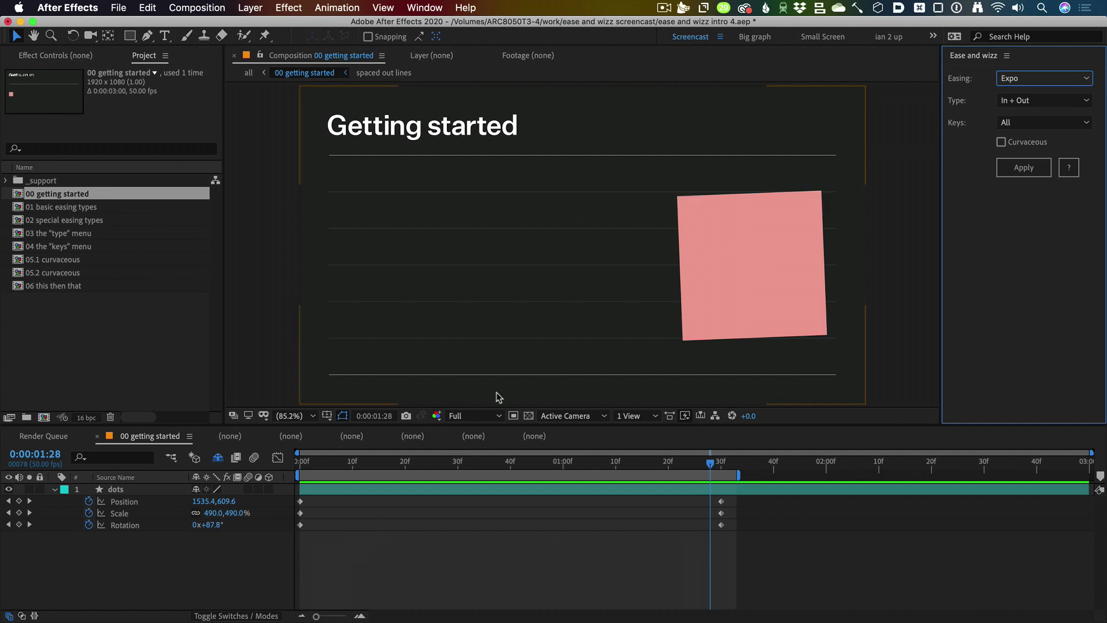
Preview the dots layer's motion, and apply Expo easing with type In + Out to all its Position, Scale and Rotation keyframes.
{"action": "left_click", "coordinate": [514, 590]}
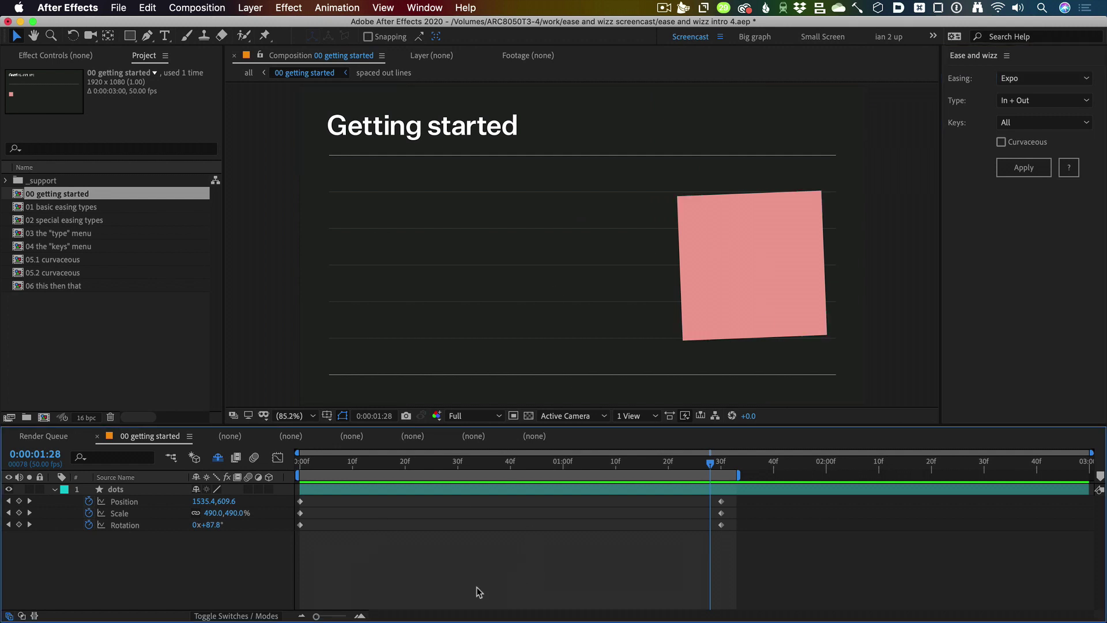
{"action": "key", "text": "space"}
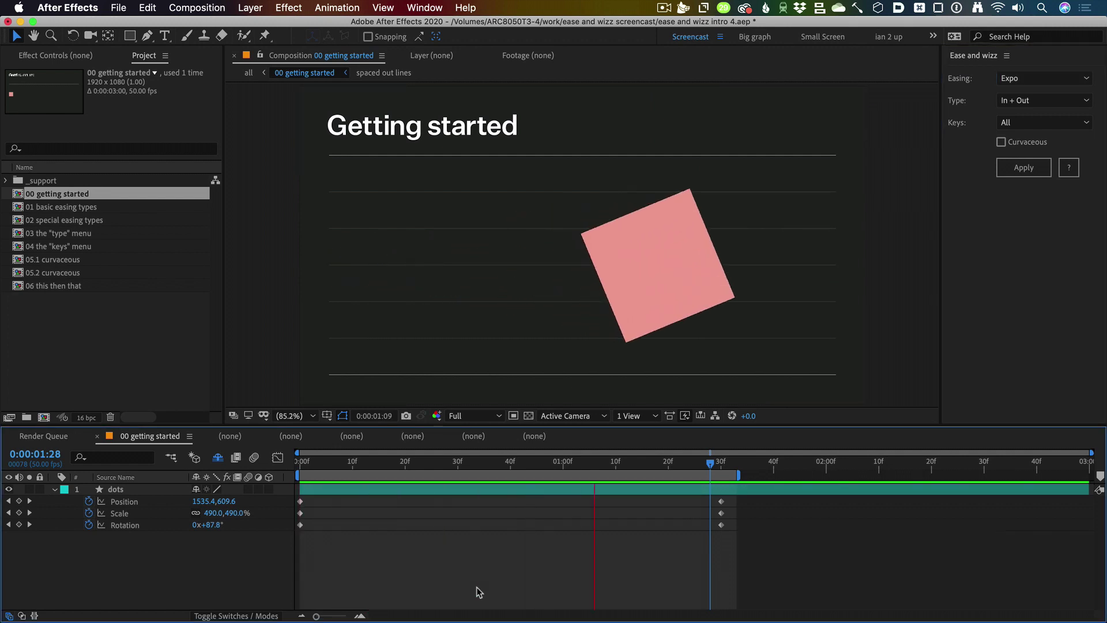
{"action": "left_click", "coordinate": [119, 513]}
{"action": "left_click", "coordinate": [125, 525], "text": "shift"}
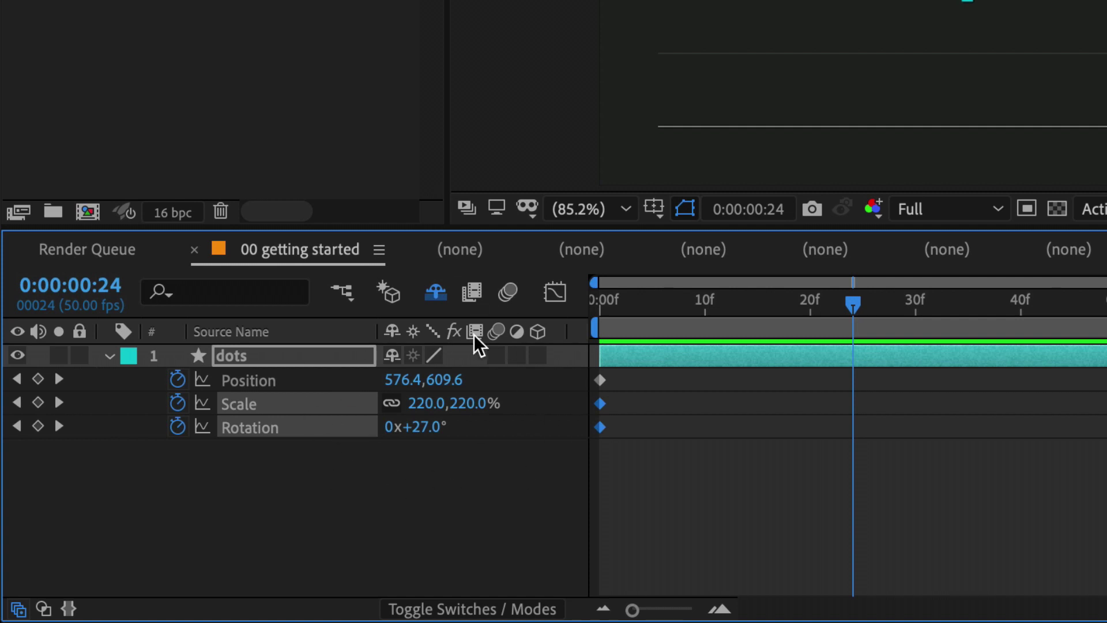
{"action": "left_click", "coordinate": [634, 502]}
{"action": "left_click_drag", "start_coordinate": [656, 478], "coordinate": [599, 377]}
{"action": "left_click_drag", "start_coordinate": [622, 456], "coordinate": [595, 385]}
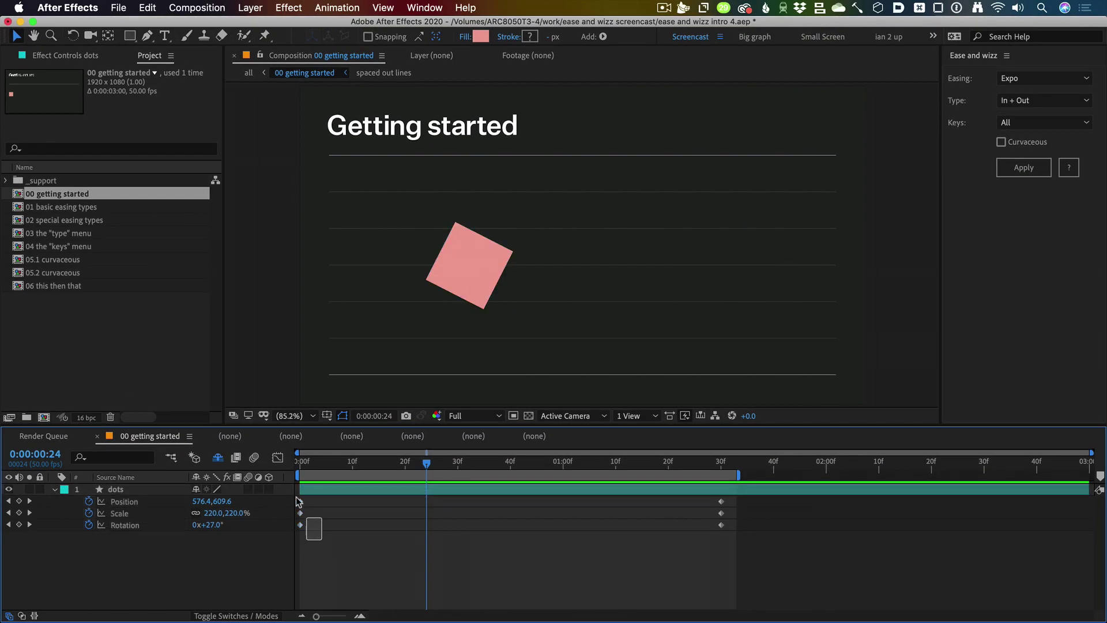
{"action": "left_click", "coordinate": [1031, 171]}
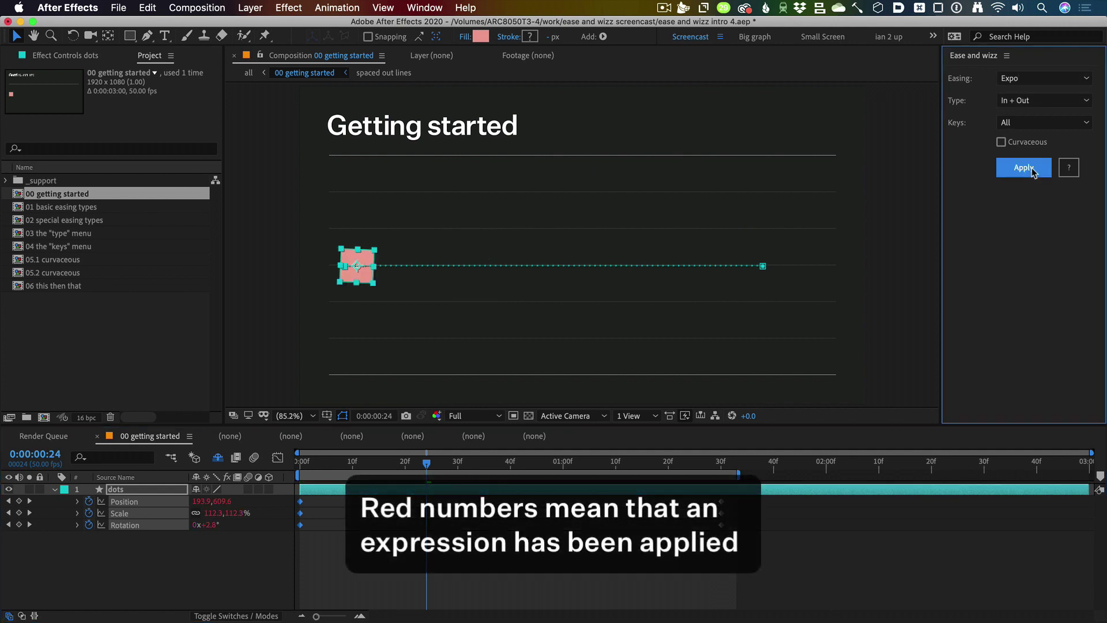
Play the eased animation and reveal the expressions on the dots layer's Position, Scale and Rotation.
{"action": "left_click", "coordinate": [264, 555]}
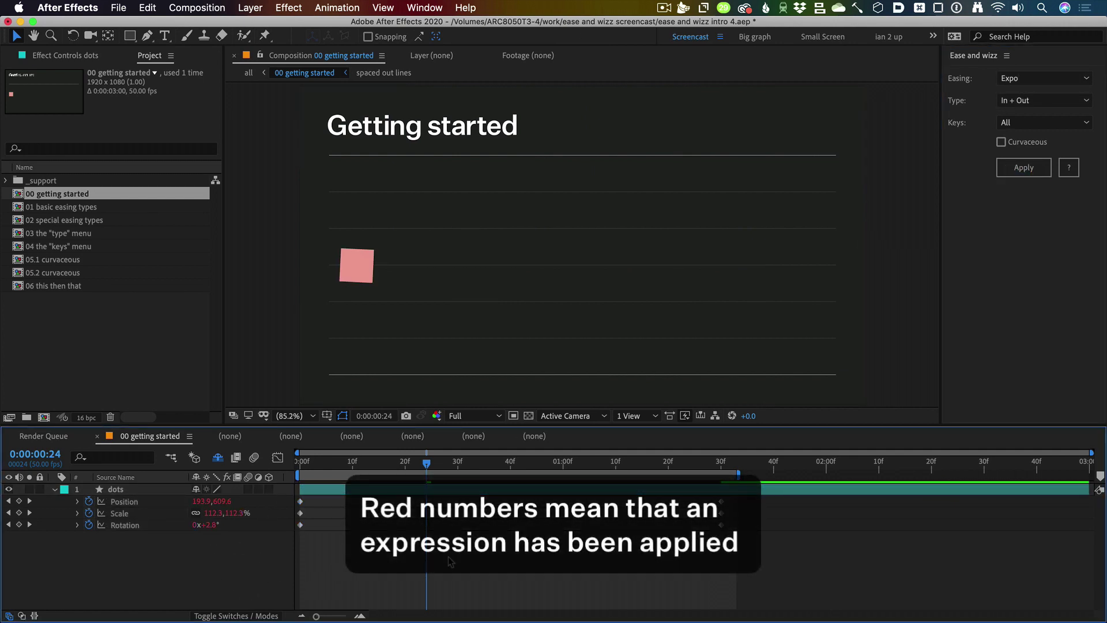
{"action": "key", "text": "space"}
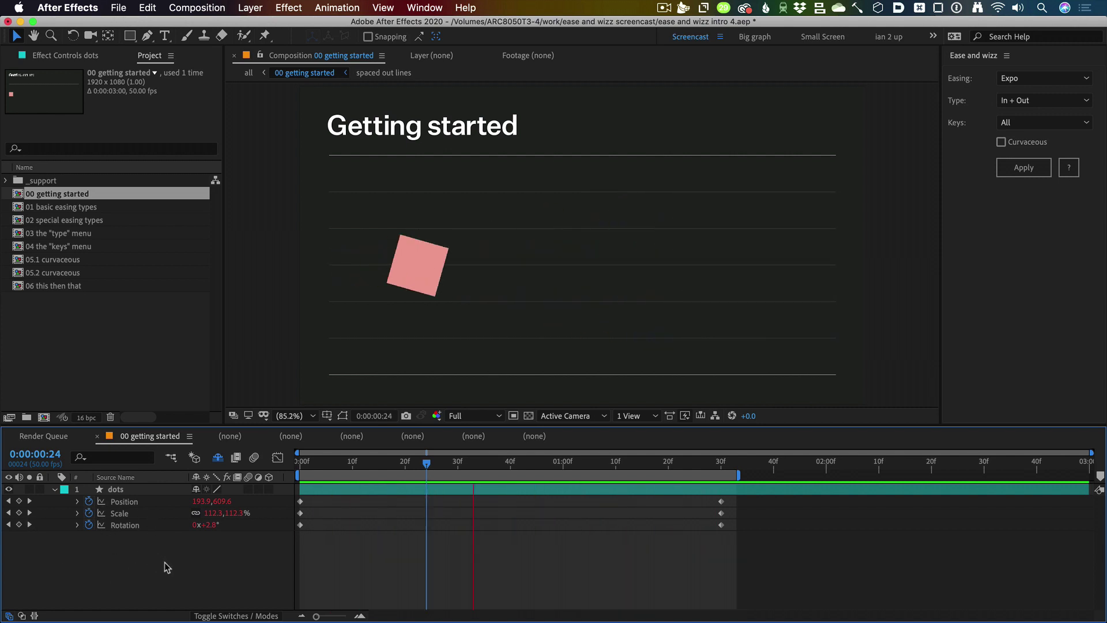
{"action": "key", "text": "e"}
{"action": "key", "text": "e"}
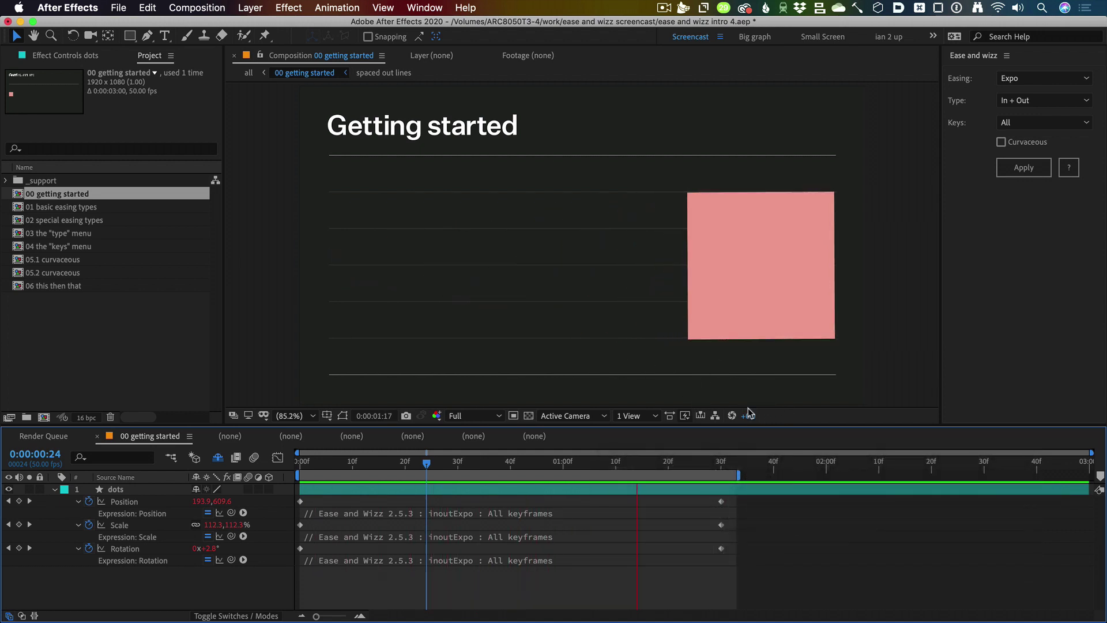
Open the 01 basic easing types composition and play its animation.
{"action": "double_click", "coordinate": [196, 207]}
{"action": "key", "text": "space"}
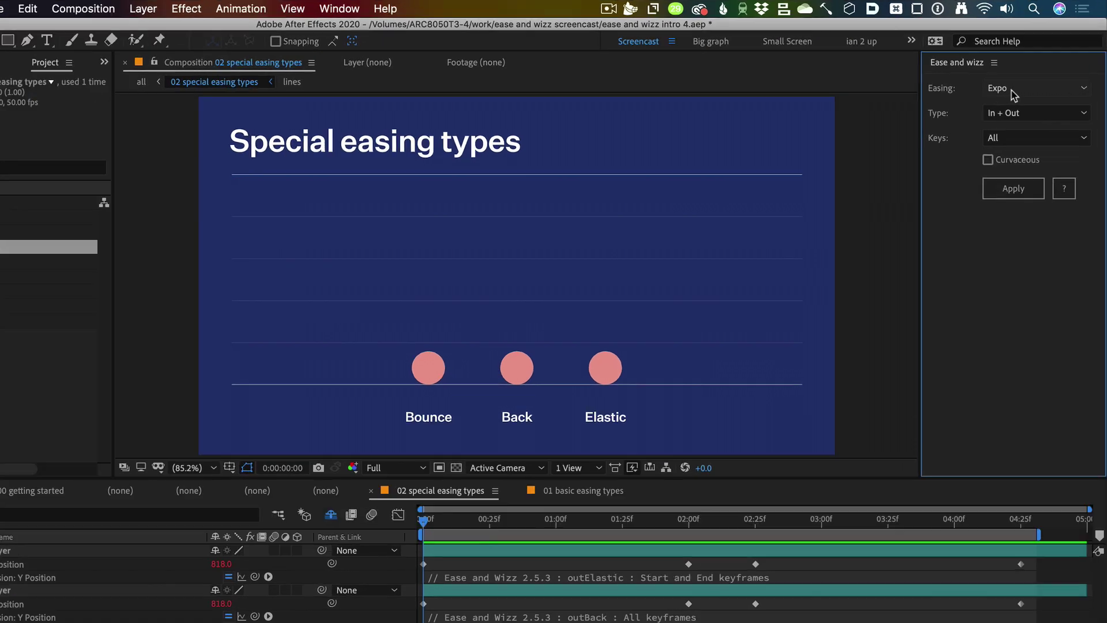
Examine the Bounce, Back and Elastic easing options and play the 02 special easing types composition.
{"action": "left_click", "coordinate": [1020, 78]}
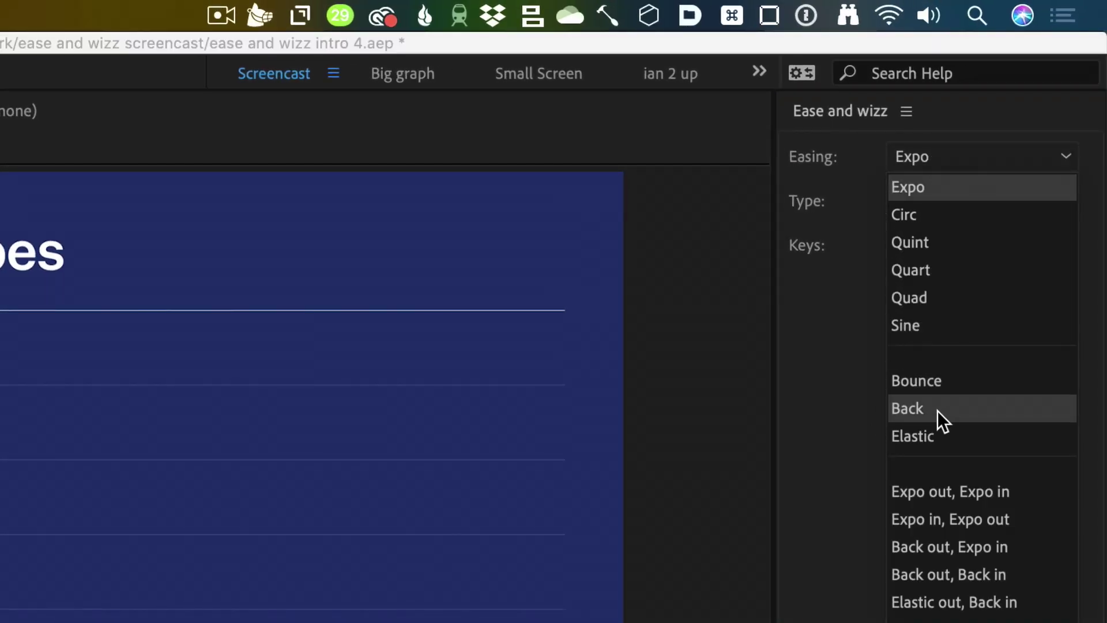
{"action": "left_click", "coordinate": [835, 509]}
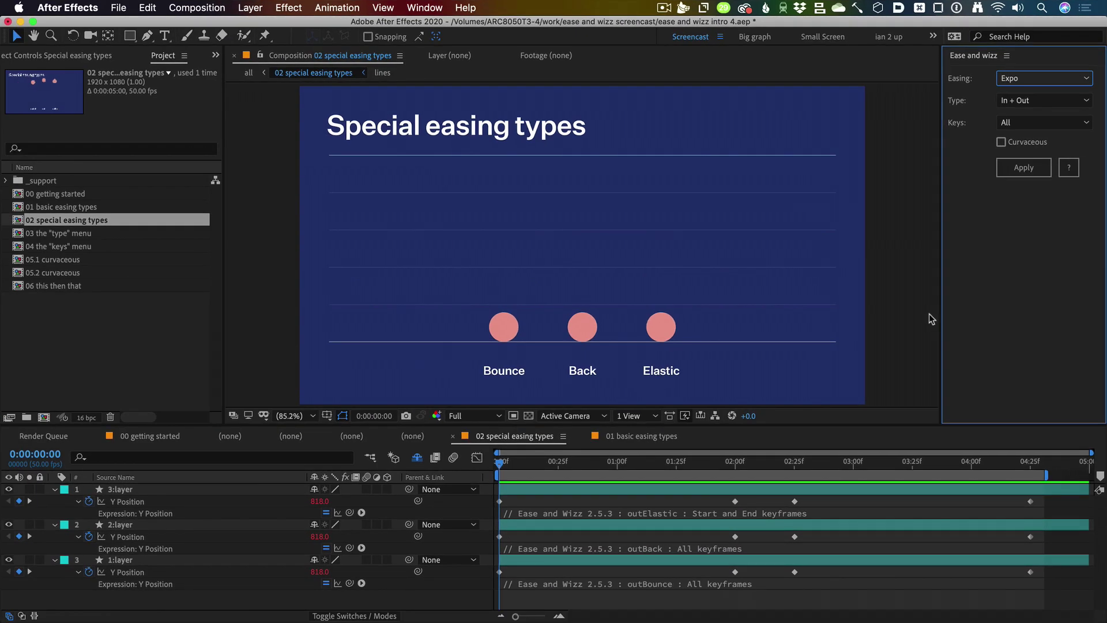
{"action": "key", "text": "space"}
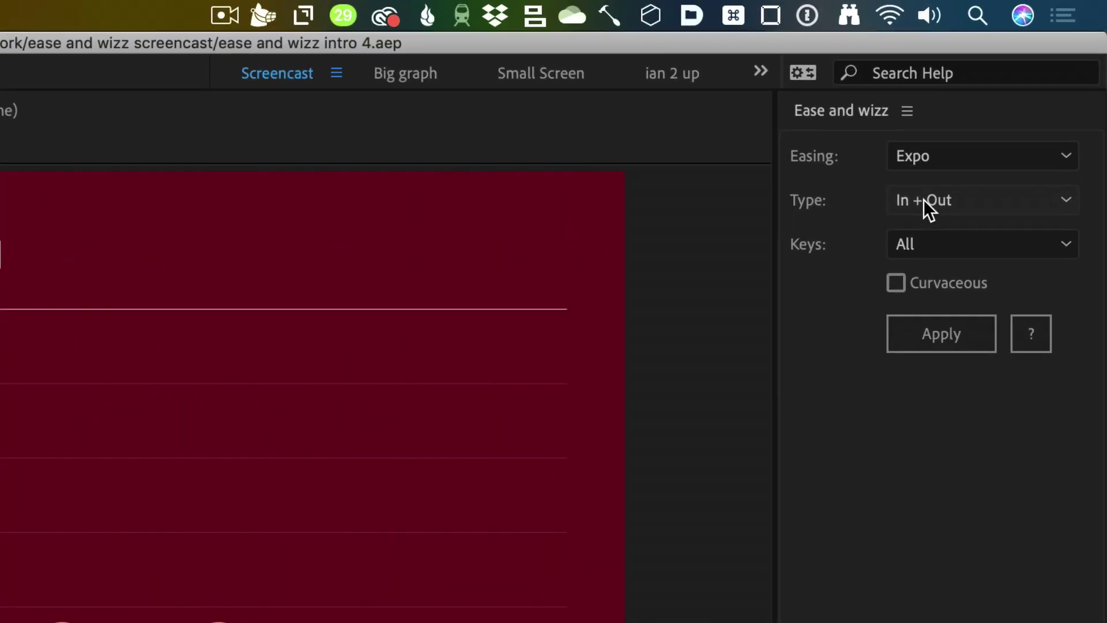
View the easing Type options and play the 03 the "type" menu composition without easing.
{"action": "left_click", "coordinate": [903, 200]}
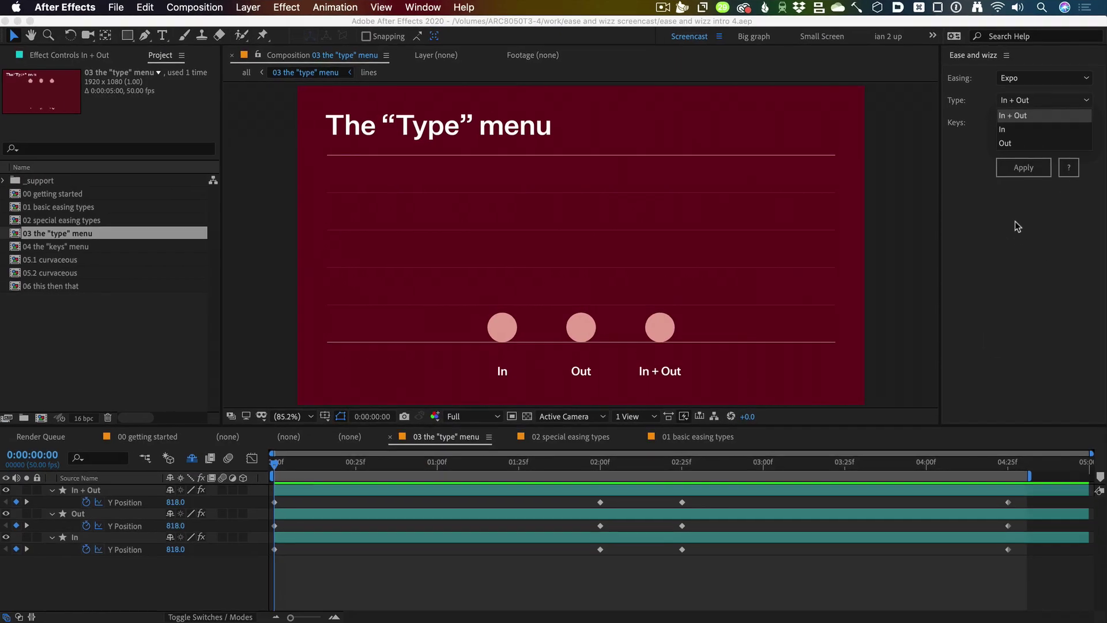
{"action": "key", "text": "Escape"}
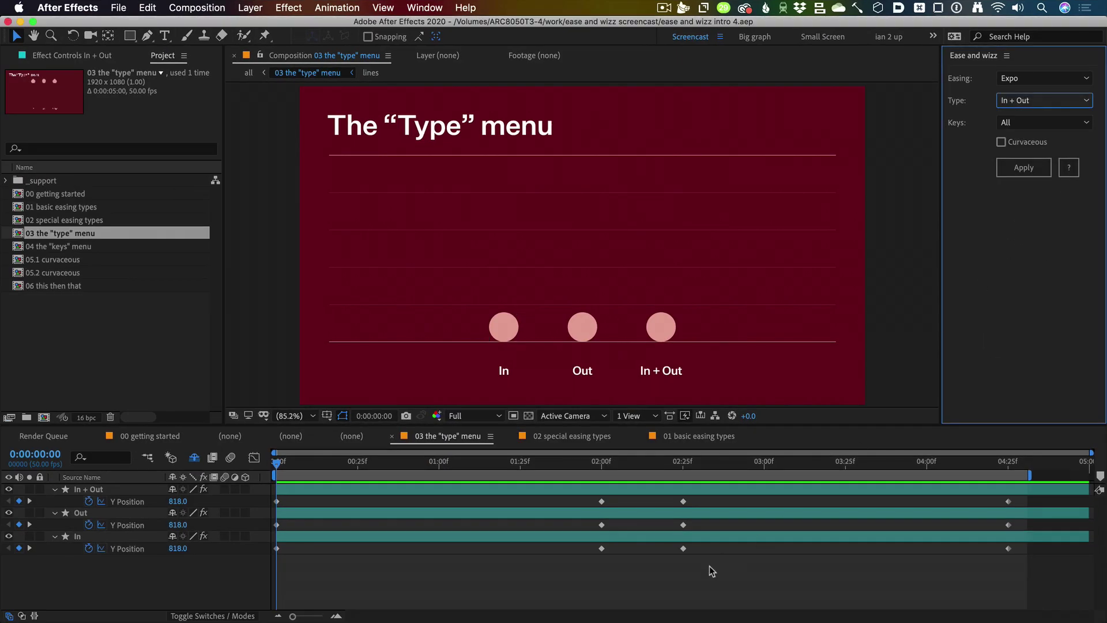
{"action": "key", "text": "space"}
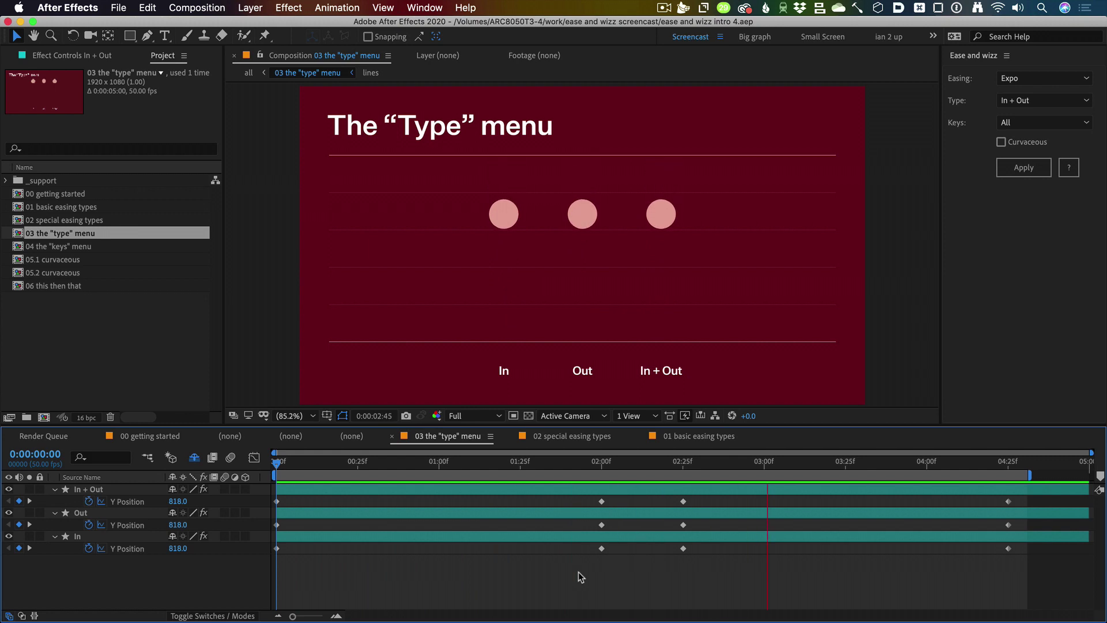
Apply Quint easing with type In to all keyframes of the In layer's Y Position and preview the motion.
{"action": "left_click", "coordinate": [131, 551]}
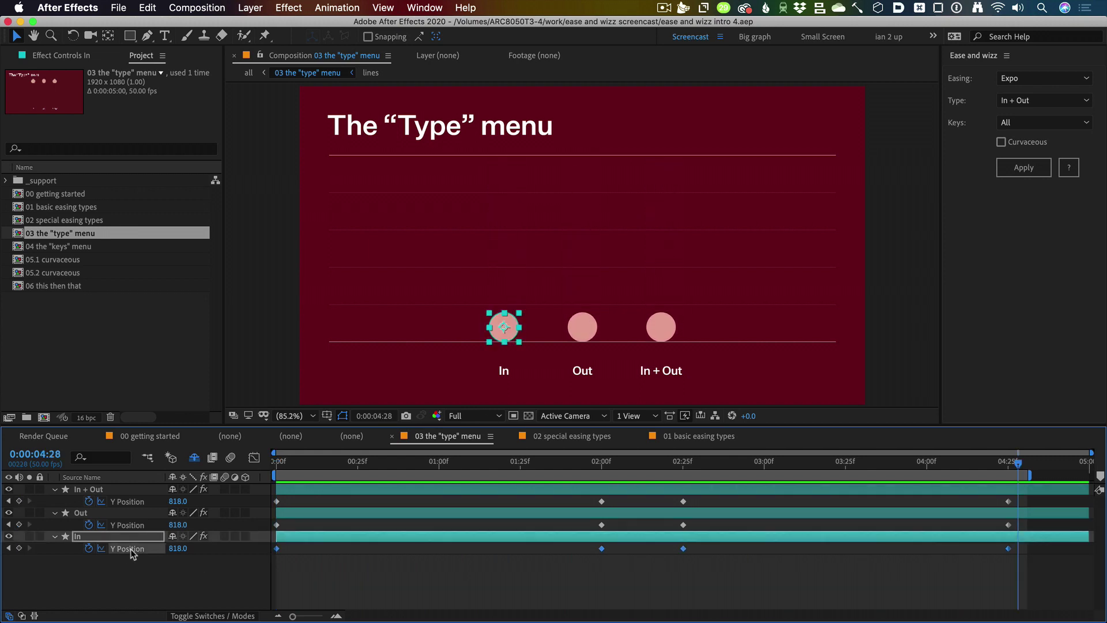
{"action": "left_click", "coordinate": [1029, 80]}
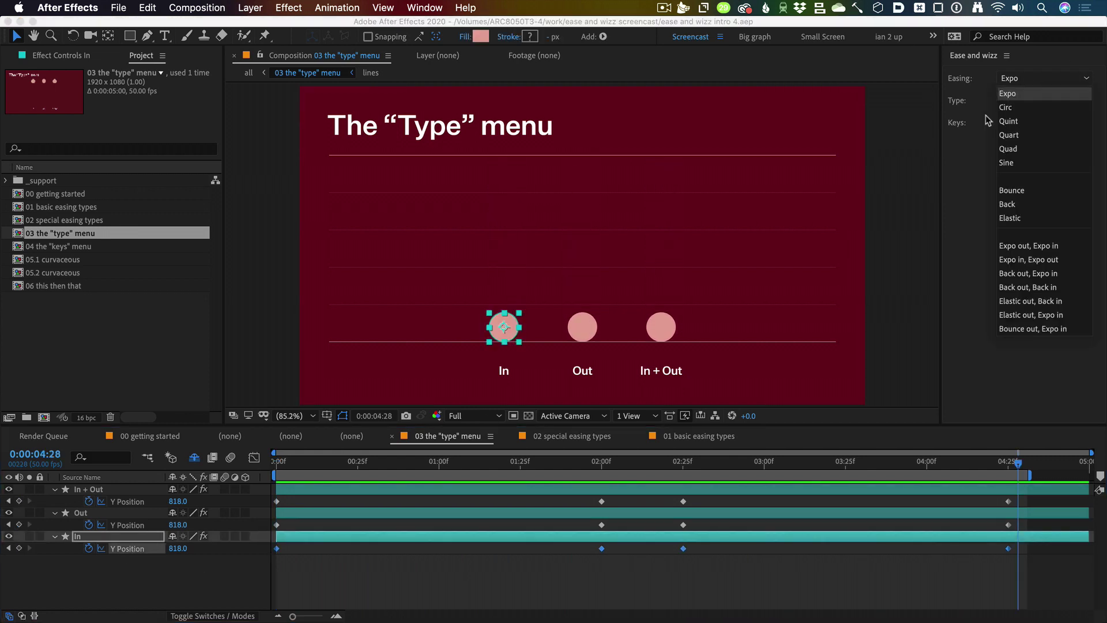
{"action": "left_click", "coordinate": [1024, 128]}
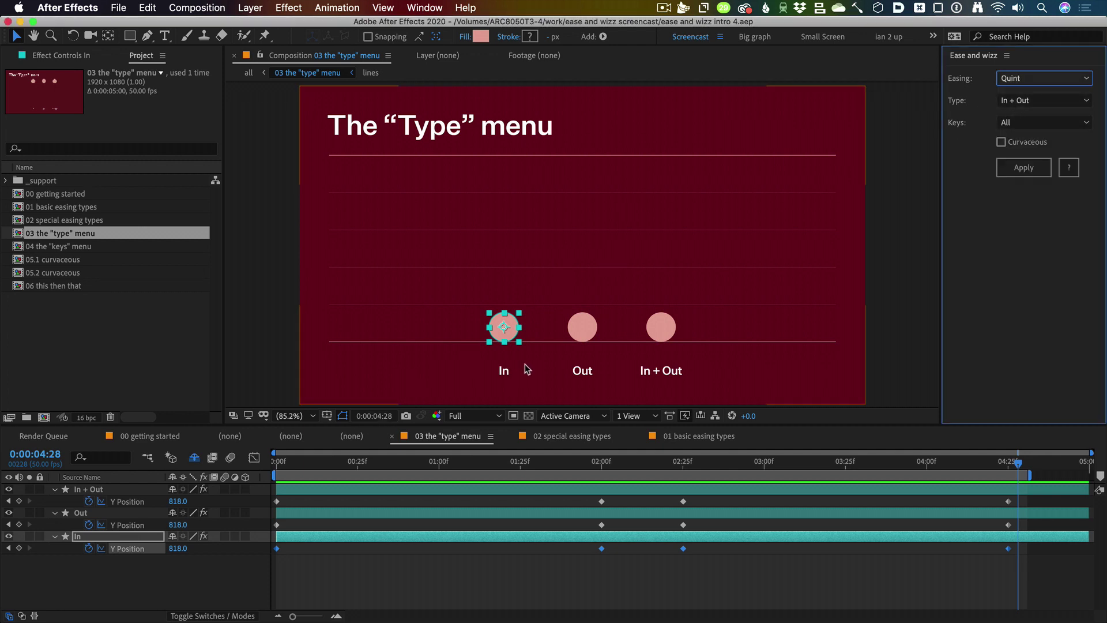
{"action": "left_click", "coordinate": [1024, 102]}
{"action": "left_click", "coordinate": [1016, 132]}
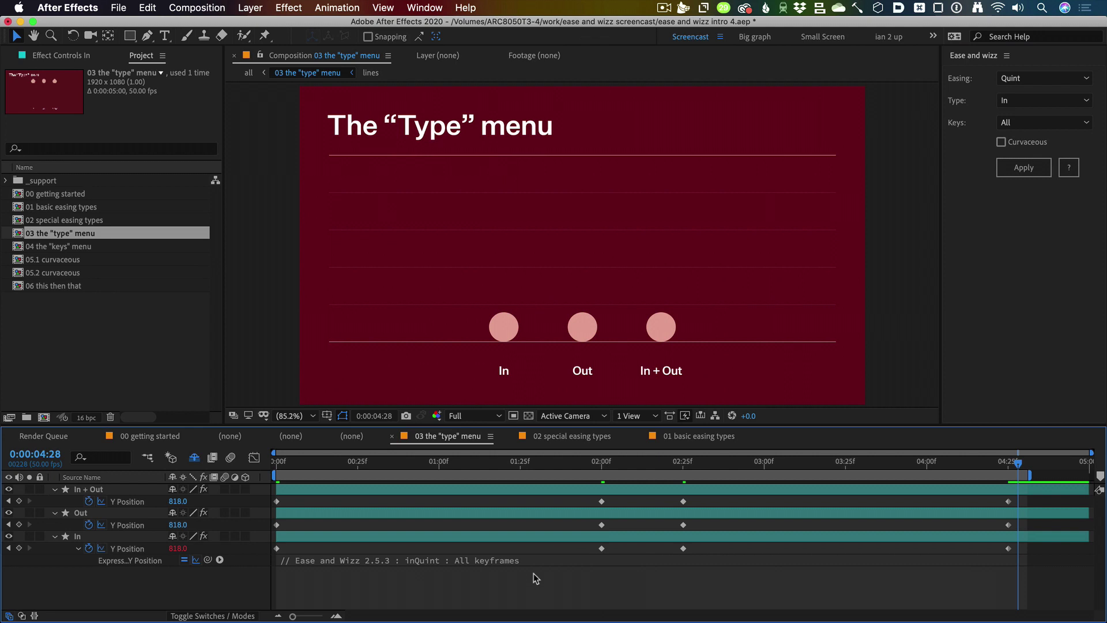
{"action": "key", "text": "space"}
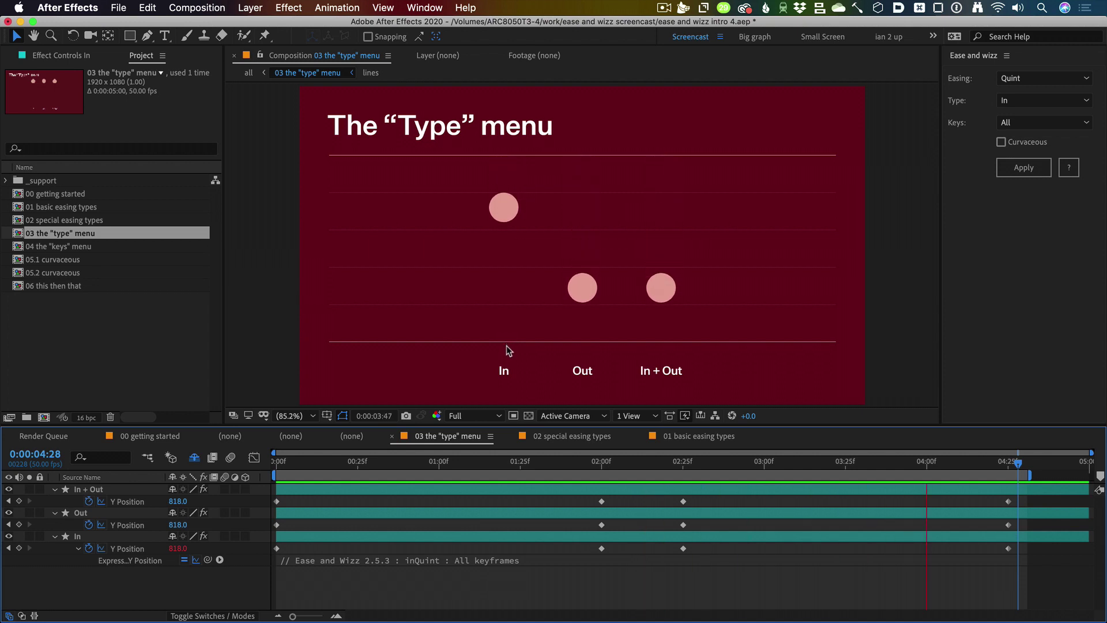
Apply Quint easing with type Out to all keyframes of the Out layer's Y Position.
{"action": "left_click", "coordinate": [112, 522]}
{"action": "left_click", "coordinate": [1066, 101]}
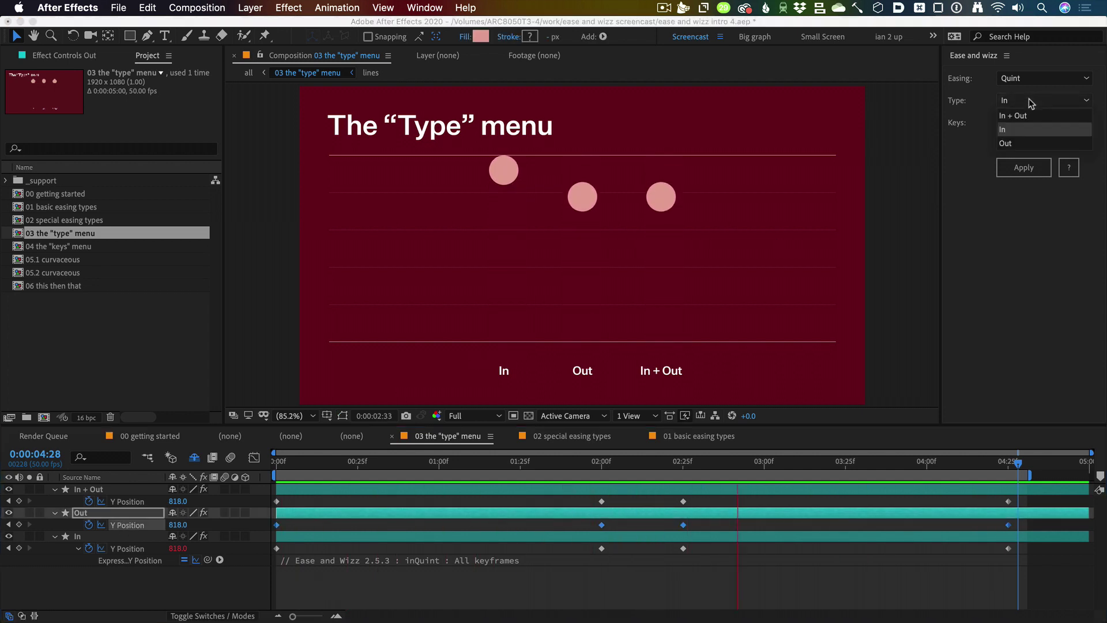
{"action": "left_click", "coordinate": [1014, 143]}
{"action": "left_click", "coordinate": [1026, 168]}
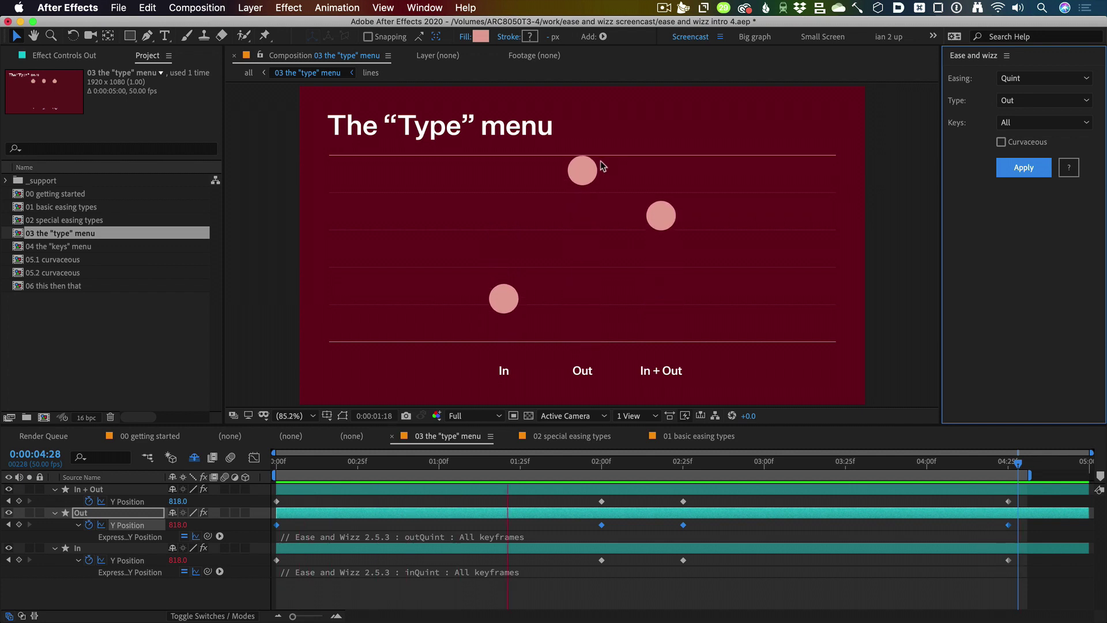
Apply Quint easing with type In + Out to all keyframes of the In + Out layer's Y Position.
{"action": "left_click", "coordinate": [125, 502]}
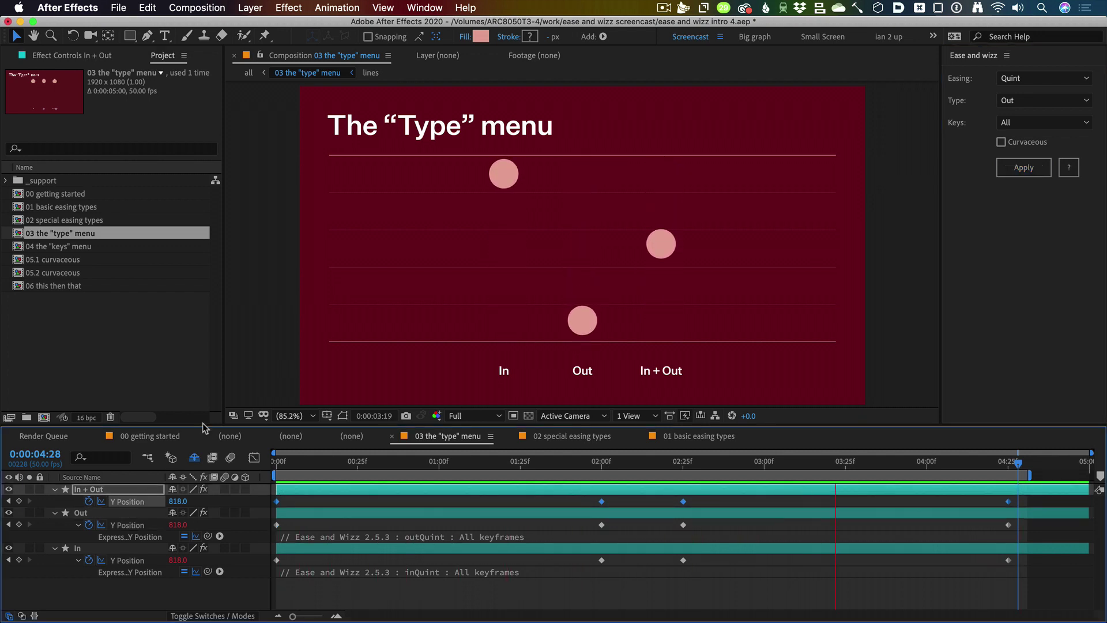
{"action": "left_click", "coordinate": [1015, 101]}
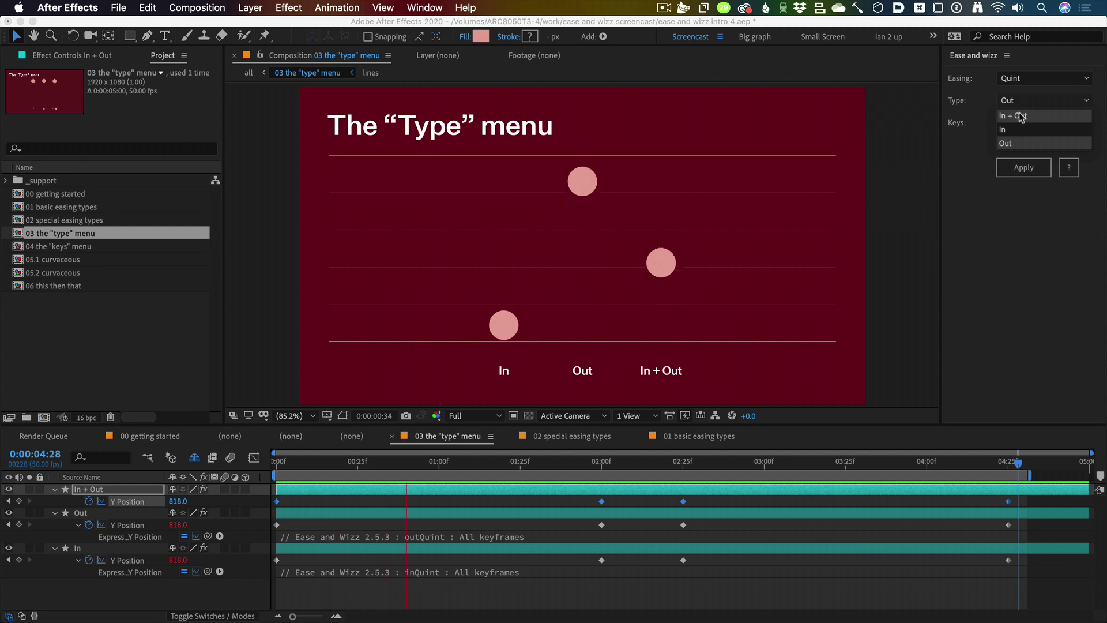
{"action": "left_click", "coordinate": [1018, 120]}
{"action": "left_click", "coordinate": [1020, 170]}
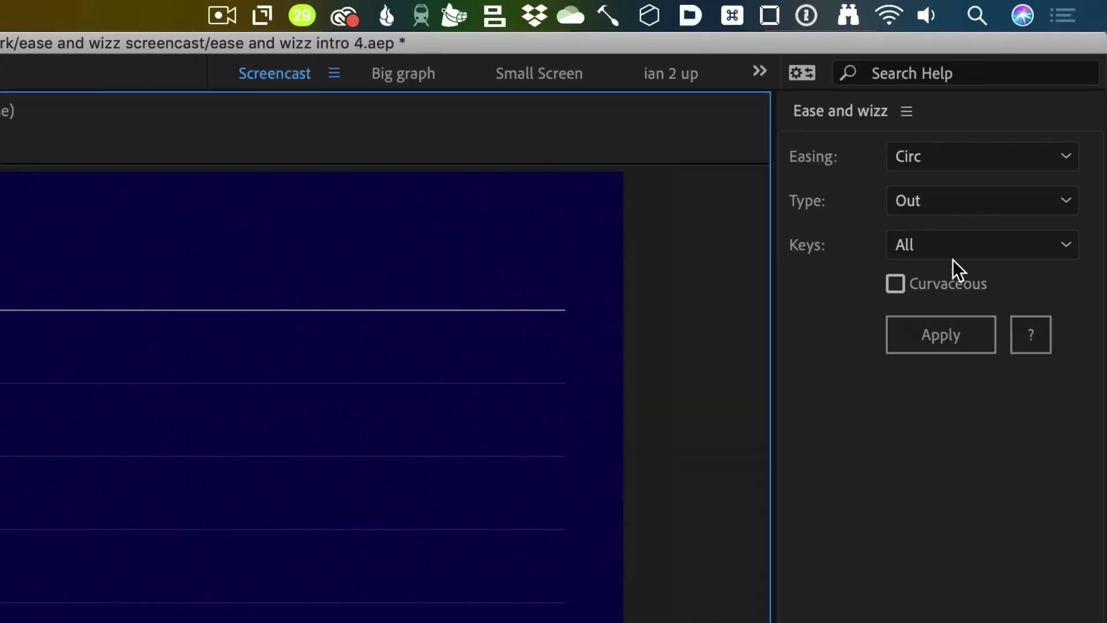
View the Keys options, leaving All selected, and play the 04 the "keys" menu composition.
{"action": "left_click", "coordinate": [1035, 124]}
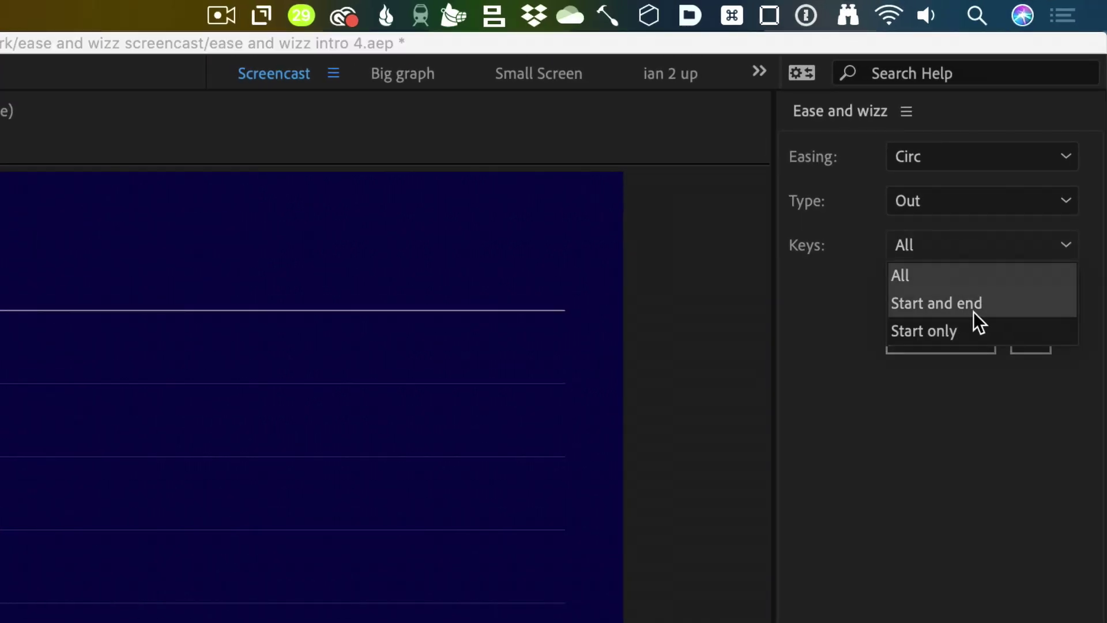
{"action": "left_click", "coordinate": [972, 476]}
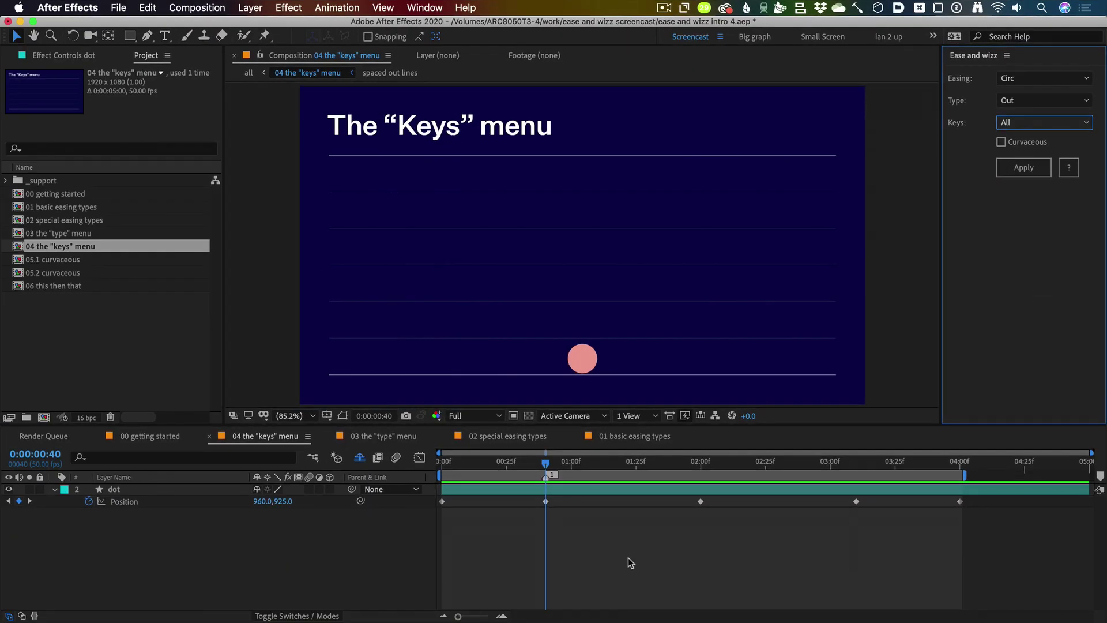
{"action": "key", "text": "space"}
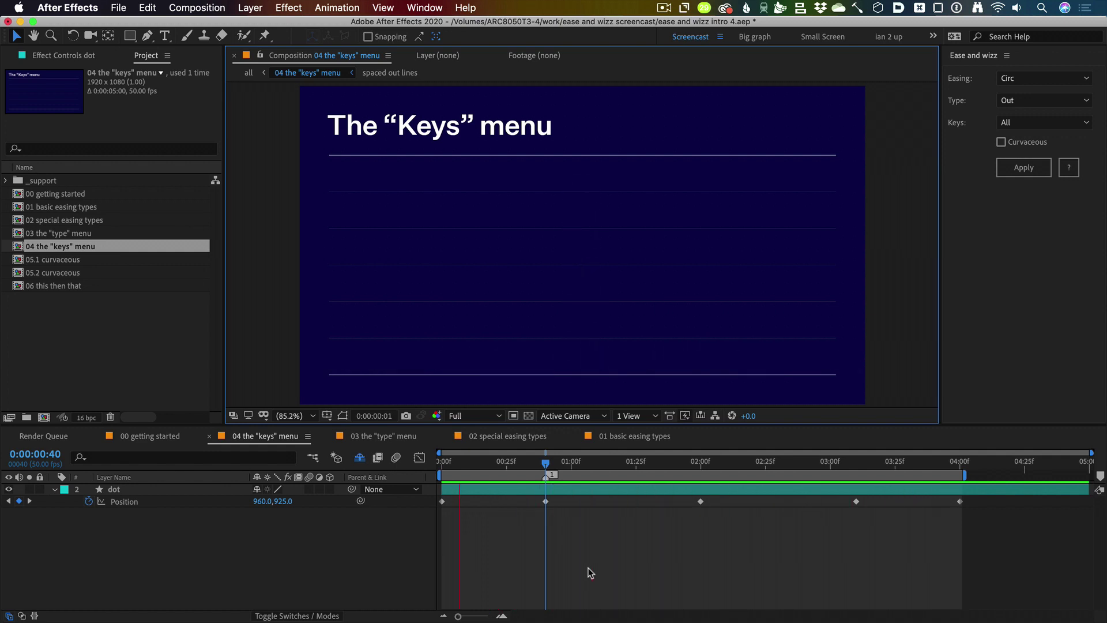
Move the current time to 0:00:02:00 and select the dot layer's Position keyframe there.
{"action": "left_click", "coordinate": [588, 571]}
{"action": "key", "text": "k"}
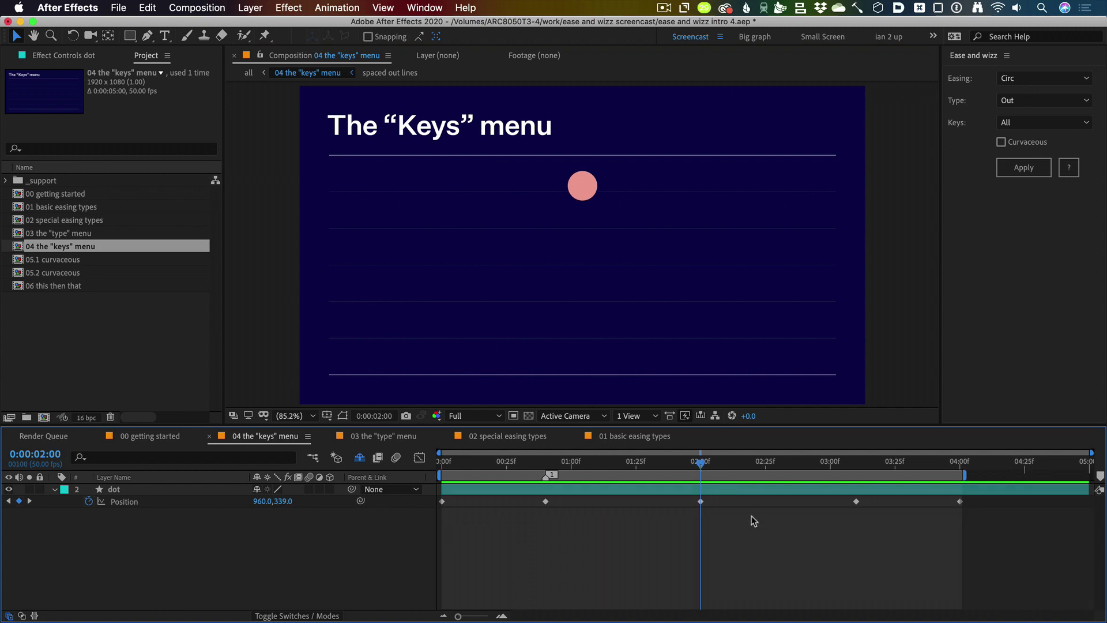
{"action": "left_click_drag", "start_coordinate": [749, 527], "coordinate": [695, 496]}
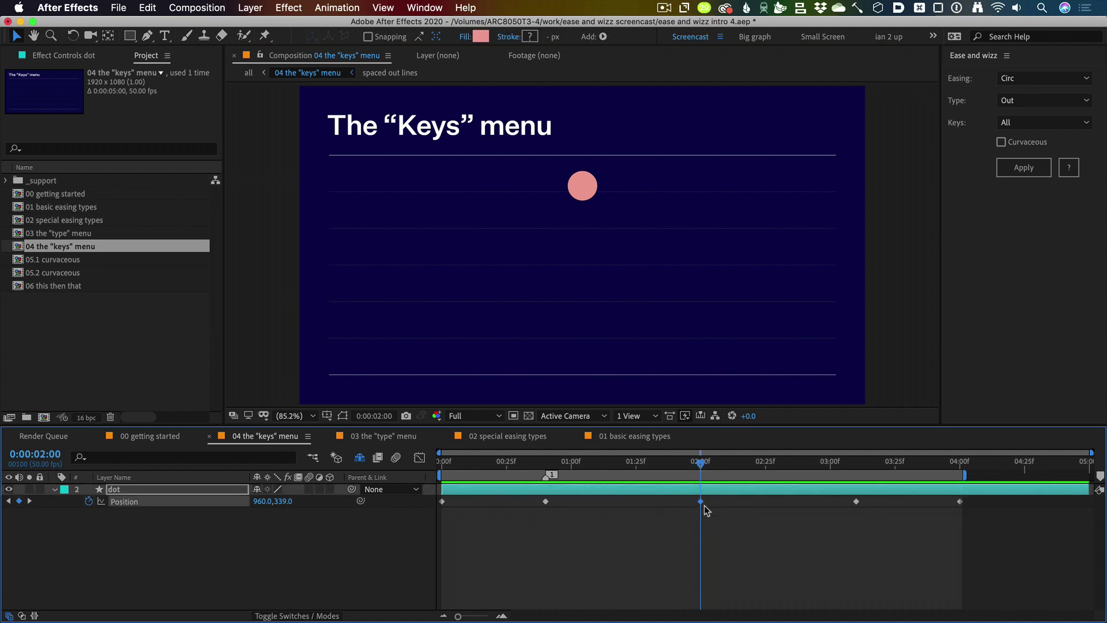
Set the selected Position keyframe's incoming and outgoing velocity to 0 pixels/sec speed with 100% influence, and return the current time to the start.
{"action": "key", "text": "super+shift+k"}
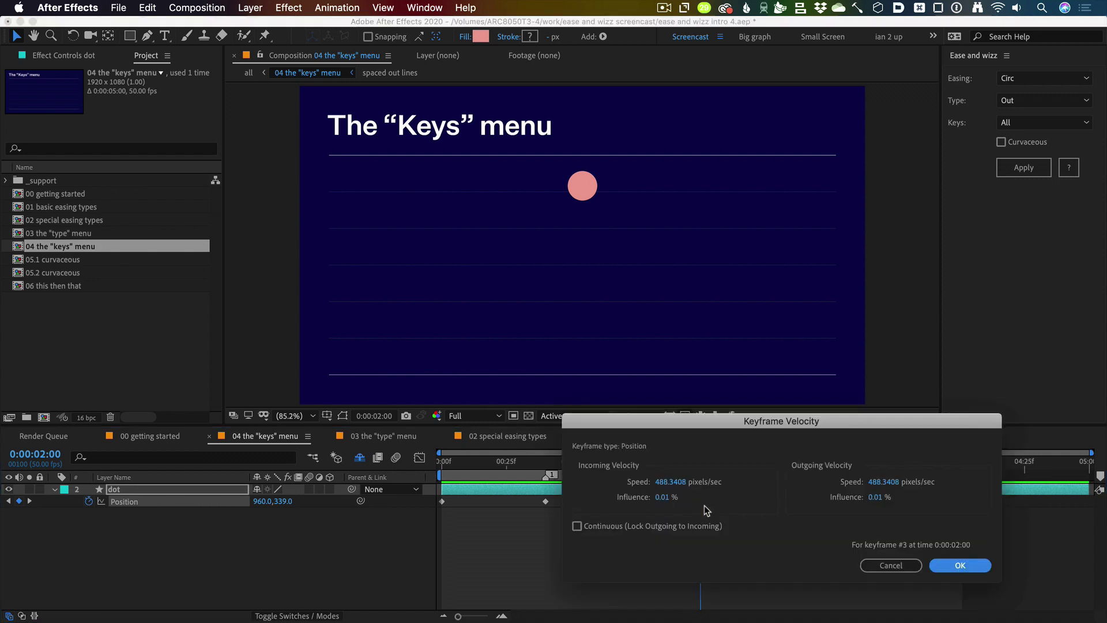
{"action": "left_click_drag", "start_coordinate": [748, 421], "coordinate": [527, 297]}
{"action": "key", "text": "Tab"}
{"action": "type", "text": "0"}
{"action": "key", "text": "Tab"}
{"action": "type", "text": "100"}
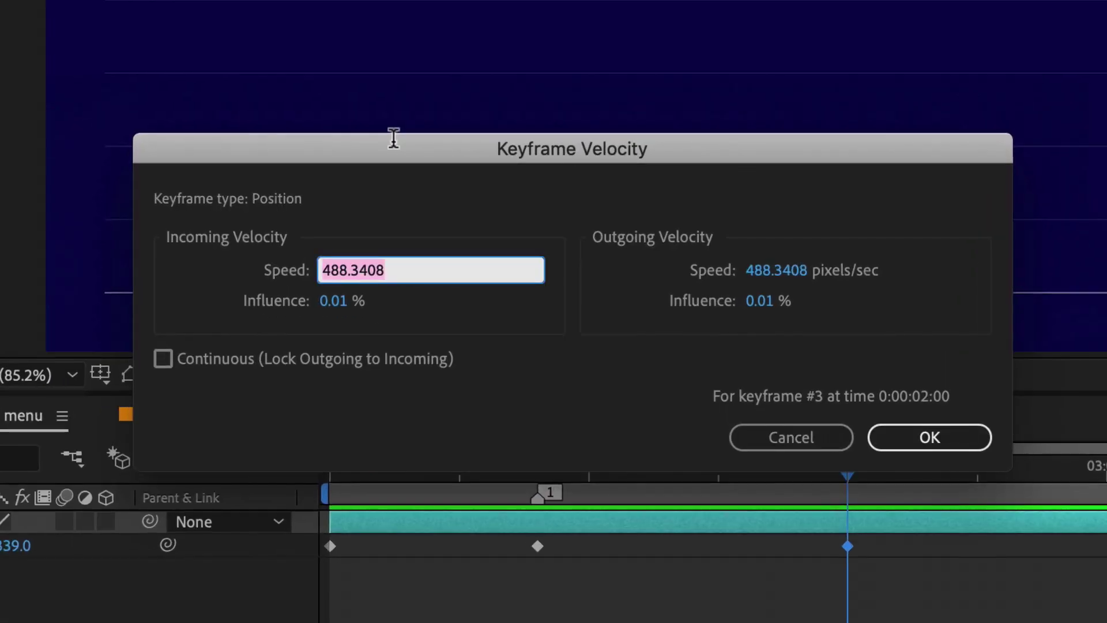
{"action": "key", "text": "Tab"}
{"action": "type", "text": "0"}
{"action": "key", "text": "Tab"}
{"action": "type", "text": "1"}
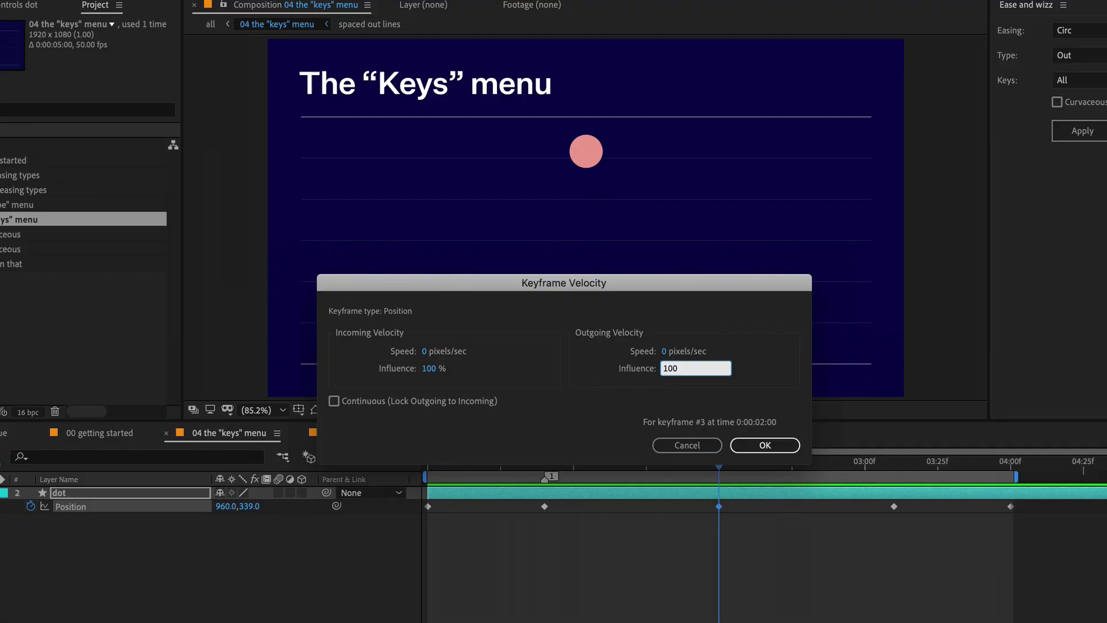
{"action": "key", "text": "Return"}
{"action": "key", "text": "Home"}
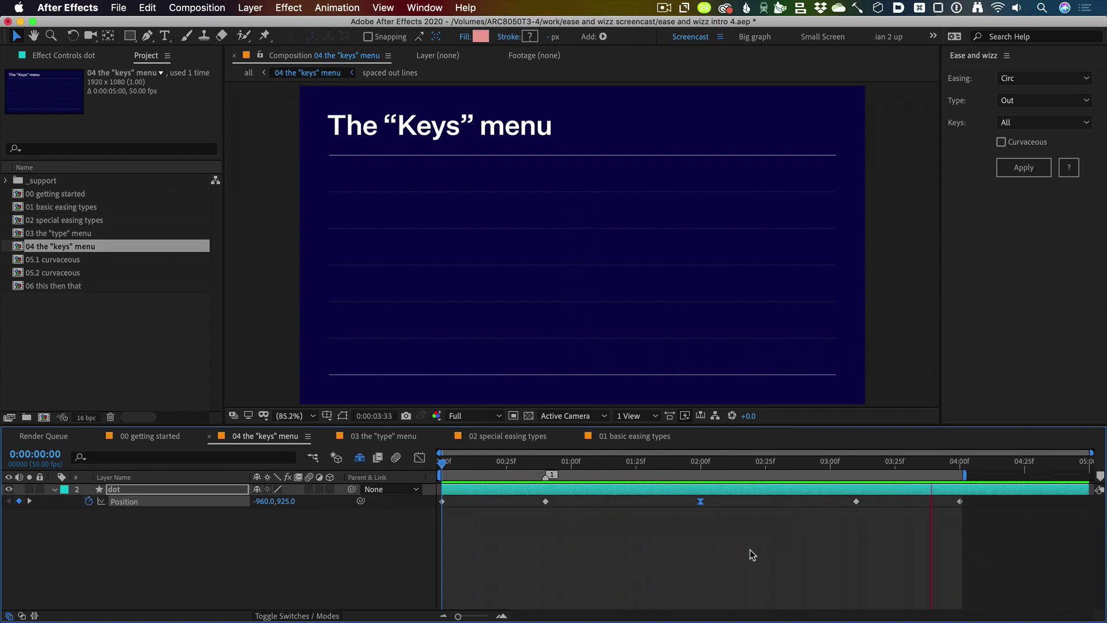
Apply Circ easing with type Out to all of the dot layer's Position keyframes and play the composition.
{"action": "key", "text": "space"}
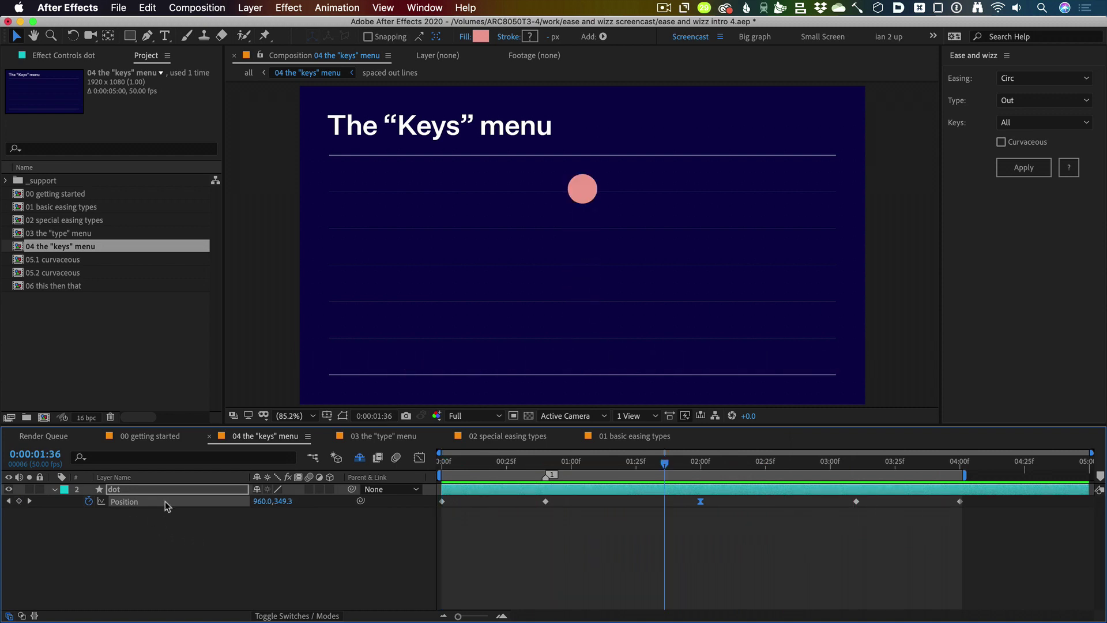
{"action": "left_click", "coordinate": [1024, 171]}
{"action": "key", "text": "space"}
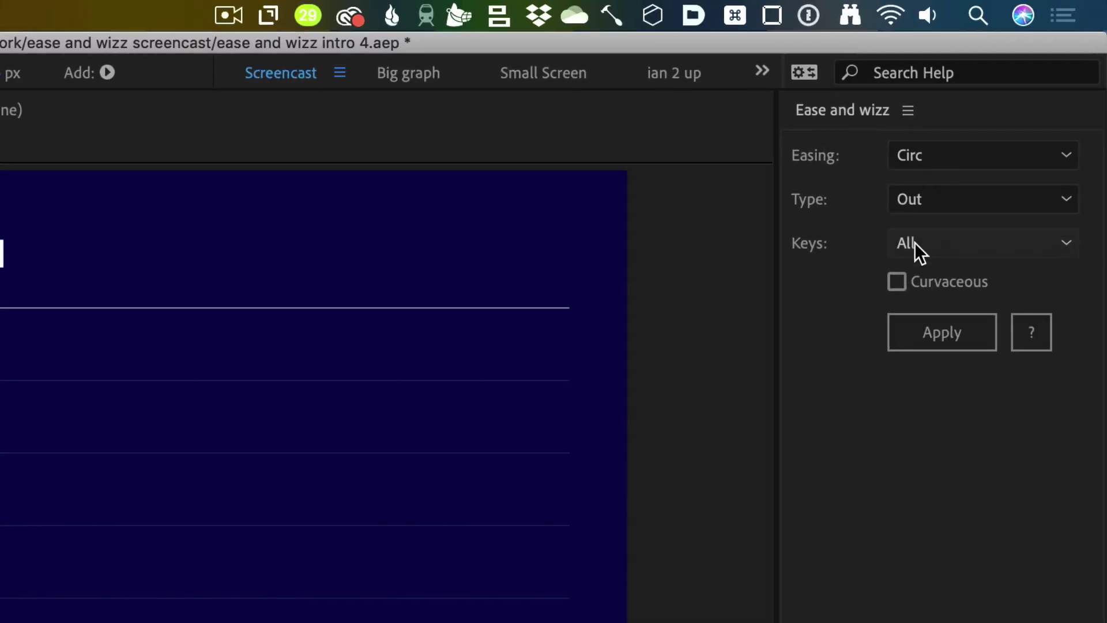
Apply the Circ Out easing with Keys set to Start and end, and change the Keys option to Start only.
{"action": "left_click", "coordinate": [943, 245]}
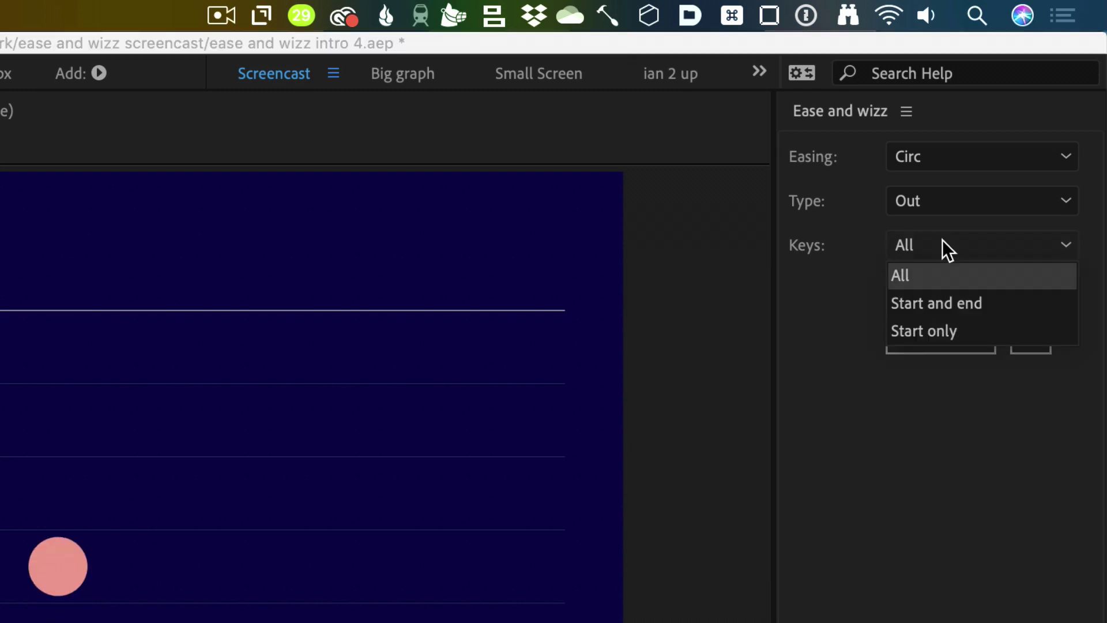
{"action": "left_click", "coordinate": [928, 302]}
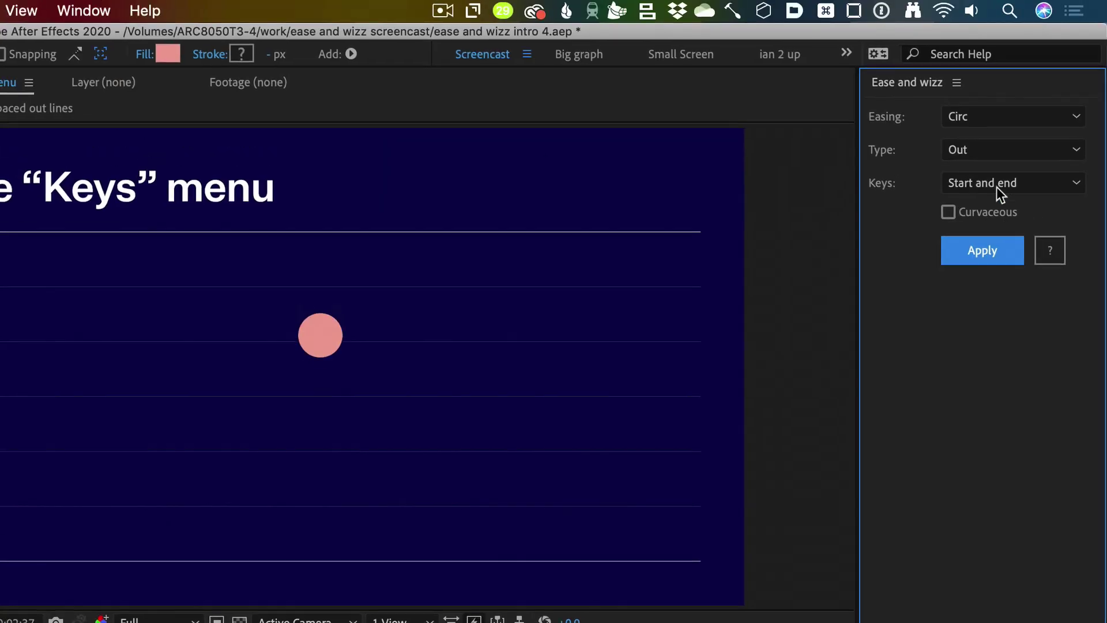
{"action": "left_click", "coordinate": [989, 183]}
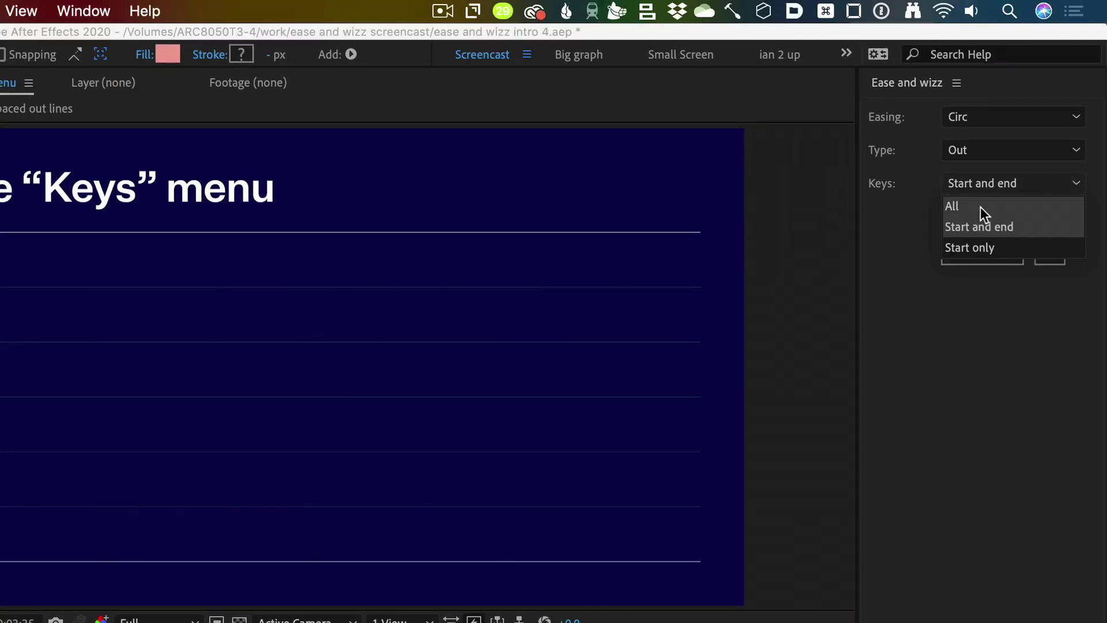
{"action": "left_click", "coordinate": [976, 248]}
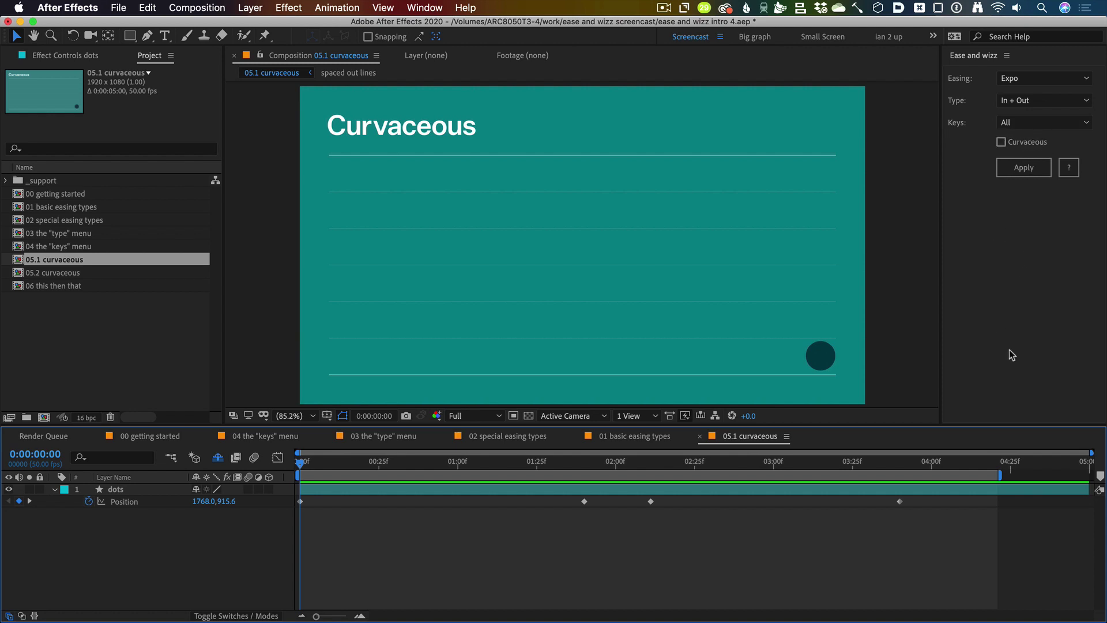
Show the dots layer's Position motion path in the 05.1 curvaceous composition and play the animation.
{"action": "left_click", "coordinate": [138, 503]}
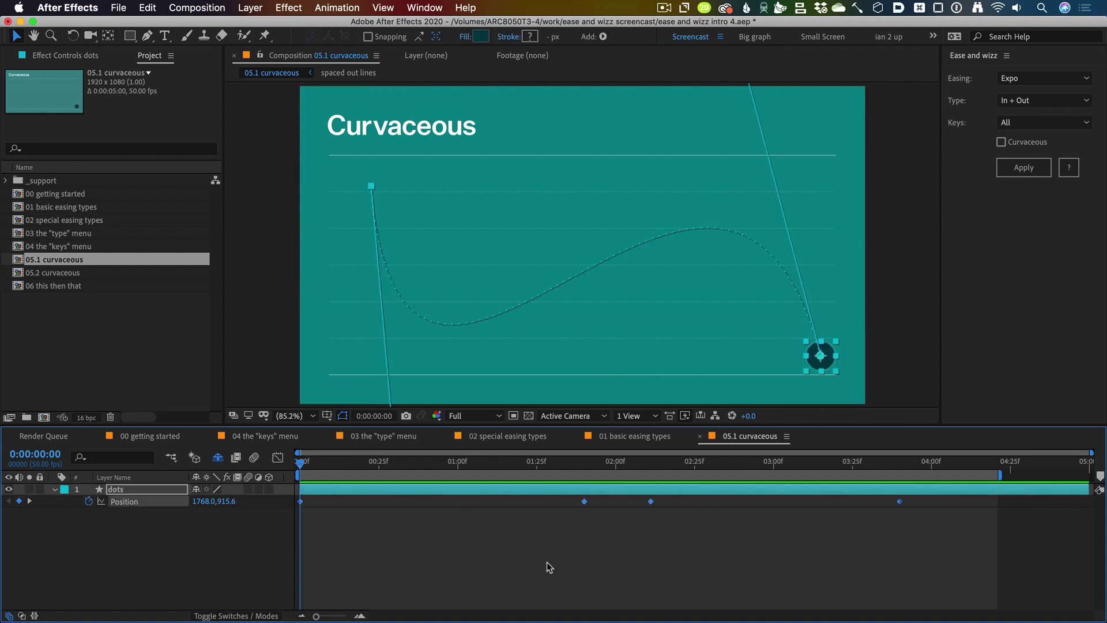
{"action": "key", "text": "space"}
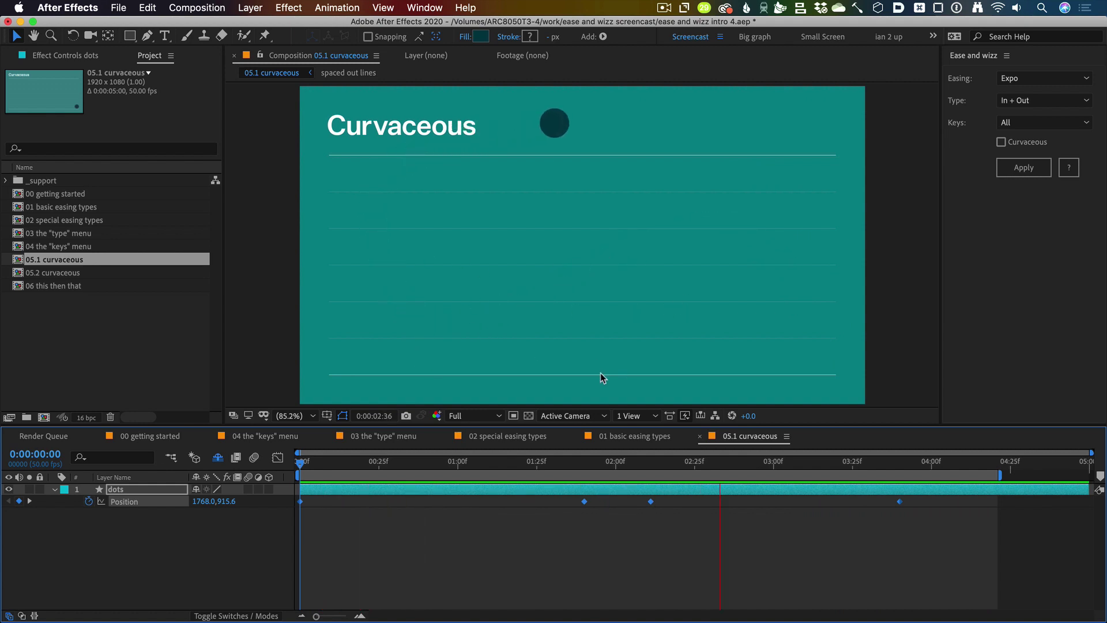
Apply Expo easing with type In + Out, without Curvaceous, to the dots layer's Position keyframes and play the animation.
{"action": "left_click_drag", "start_coordinate": [371, 544], "coordinate": [278, 493]}
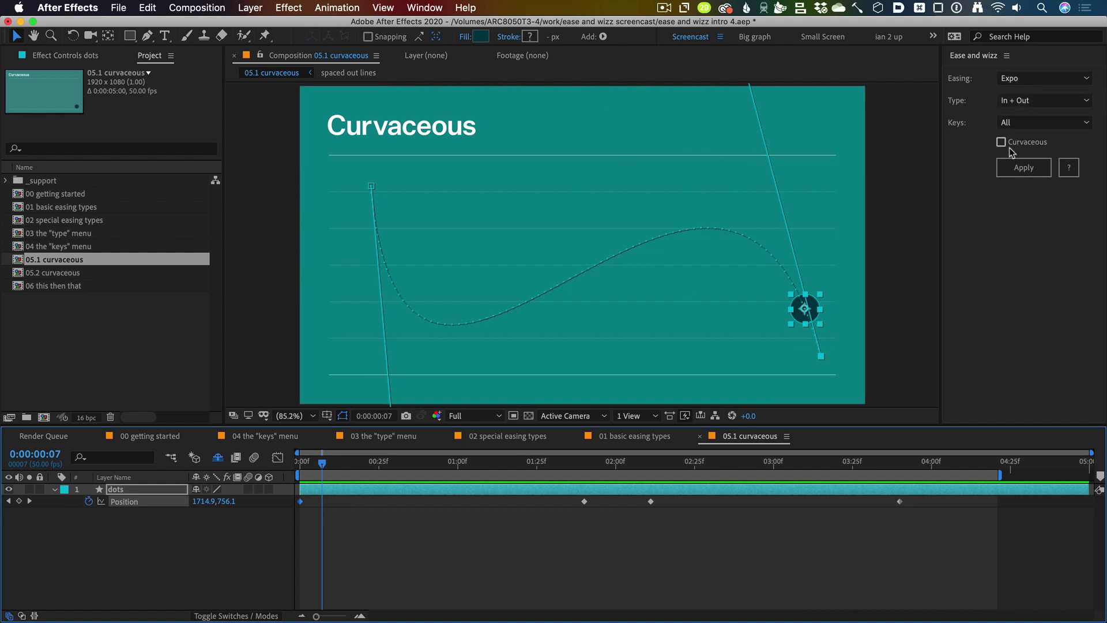
{"action": "left_click", "coordinate": [1025, 168]}
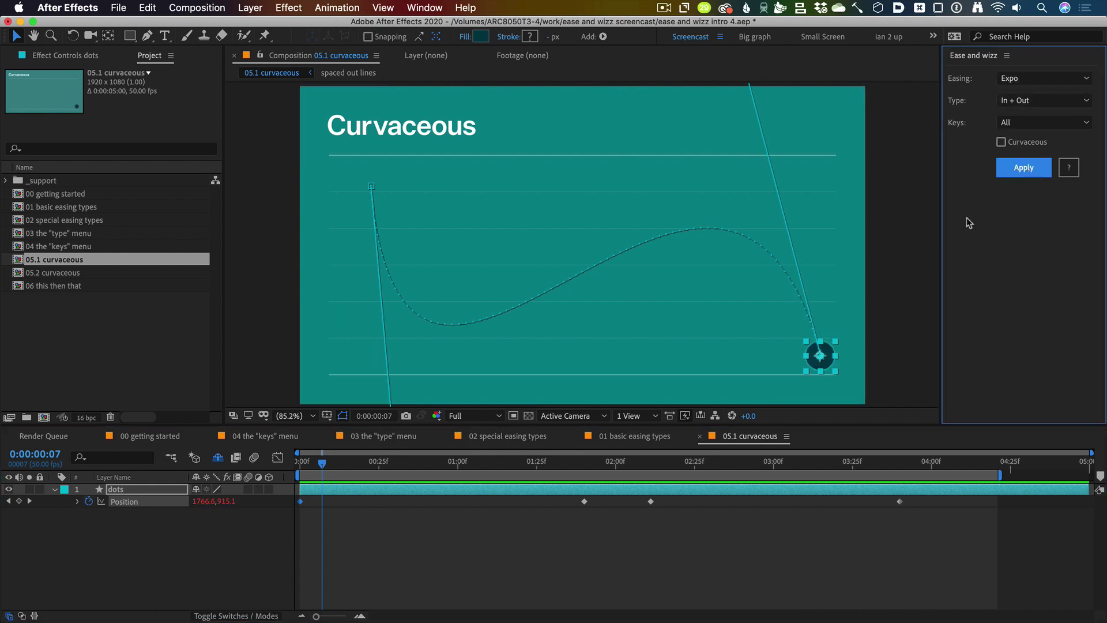
{"action": "left_click", "coordinate": [651, 554]}
{"action": "key", "text": "space"}
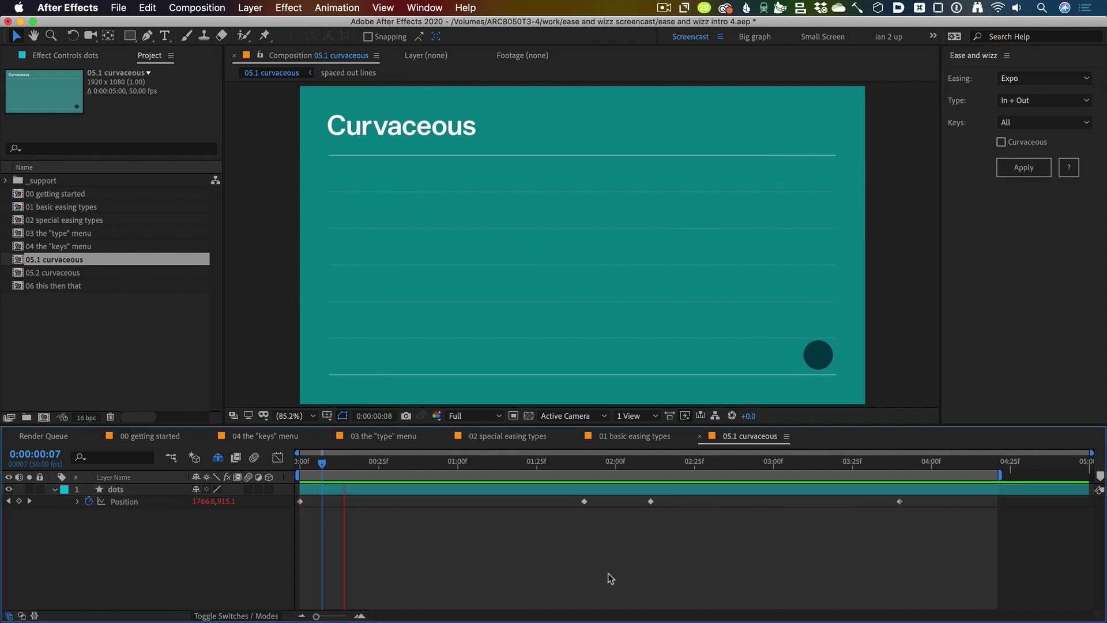
Enable Curvaceous, reapply Expo In + Out easing to all of the dots layer's Position keyframes, and play the animation.
{"action": "key", "text": "super+z"}
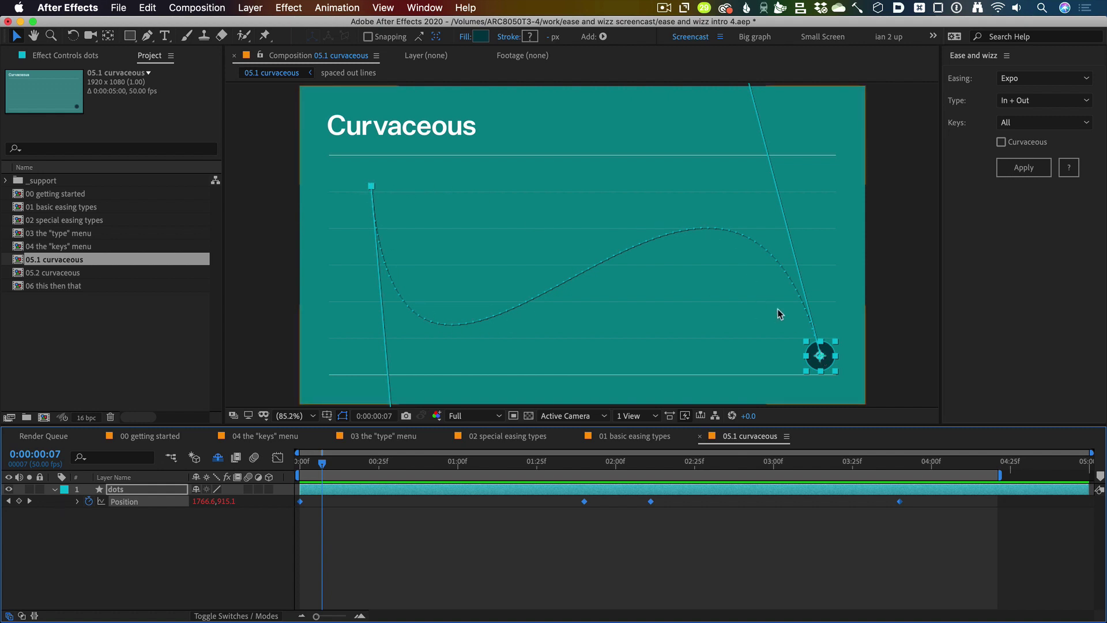
{"action": "left_click", "coordinate": [1021, 297]}
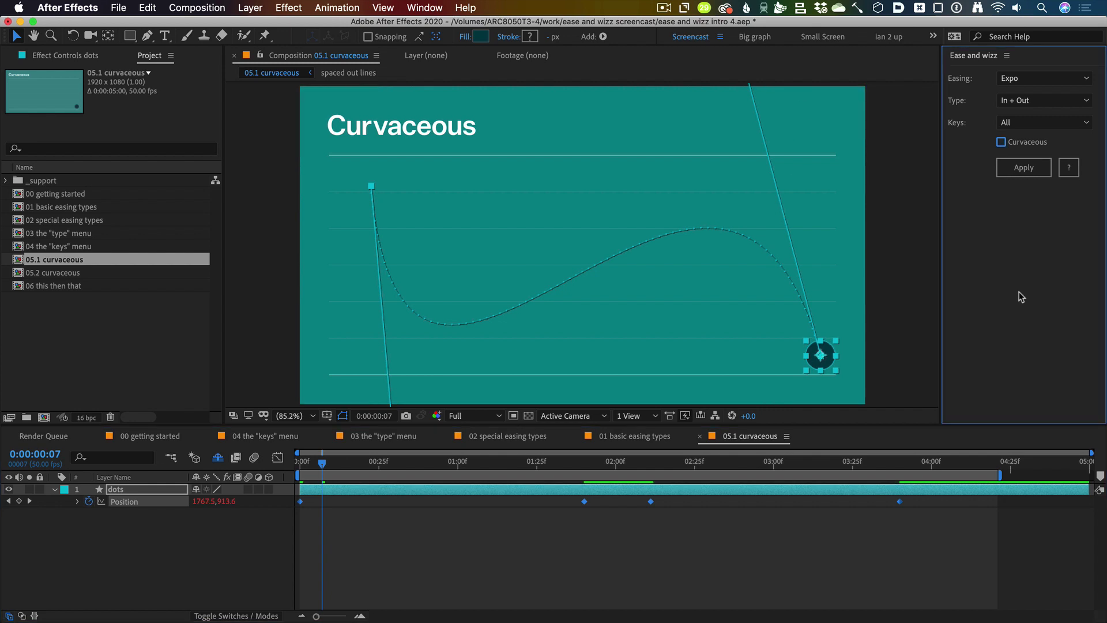
{"action": "left_click", "coordinate": [1026, 140]}
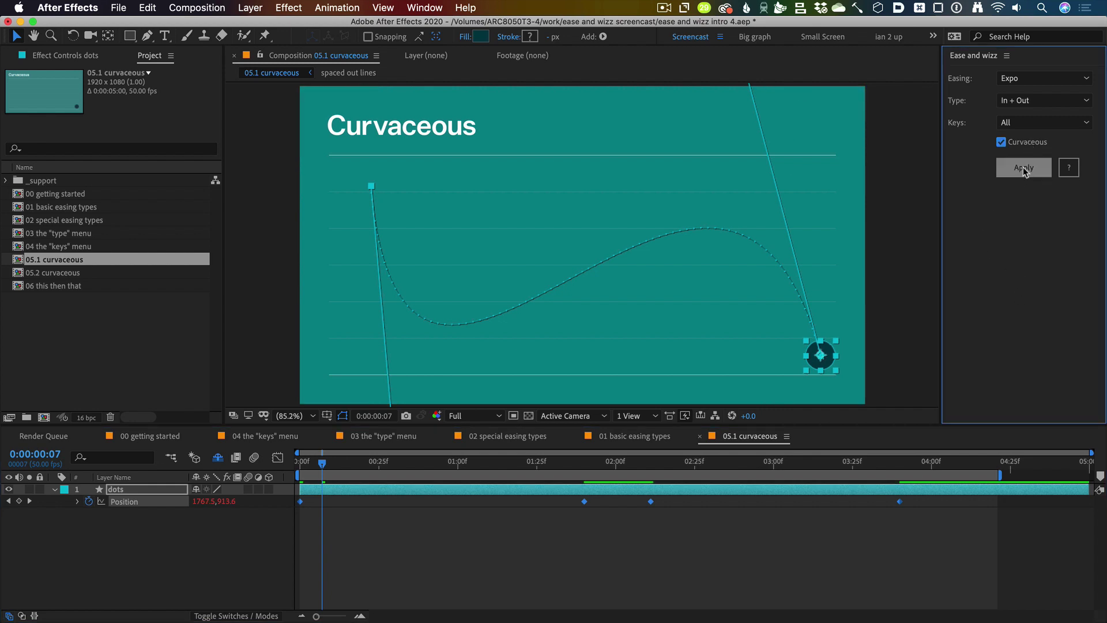
{"action": "left_click", "coordinate": [681, 557]}
{"action": "key", "text": "space"}
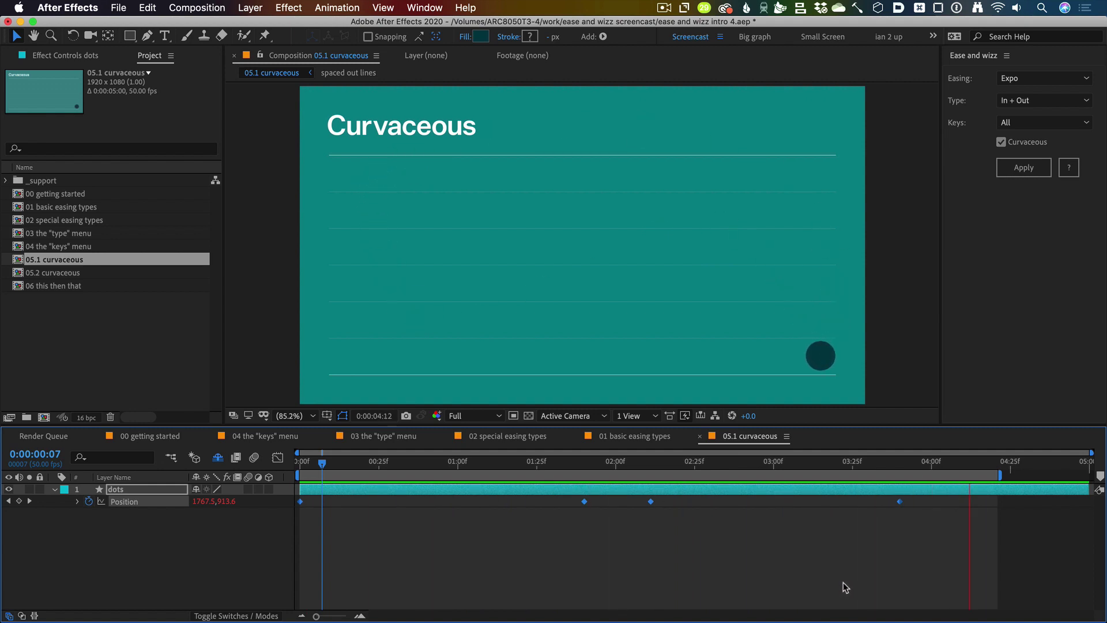
View which easing types are available with Curvaceous enabled, leaving Expo selected.
{"action": "left_click", "coordinate": [998, 102]}
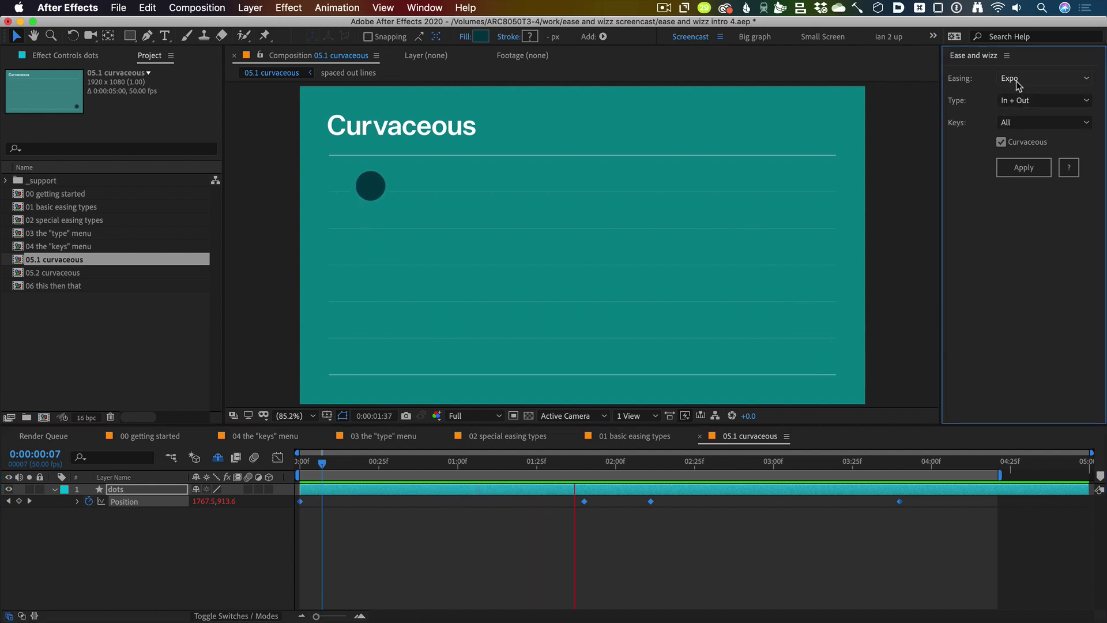
{"action": "left_click", "coordinate": [1016, 79]}
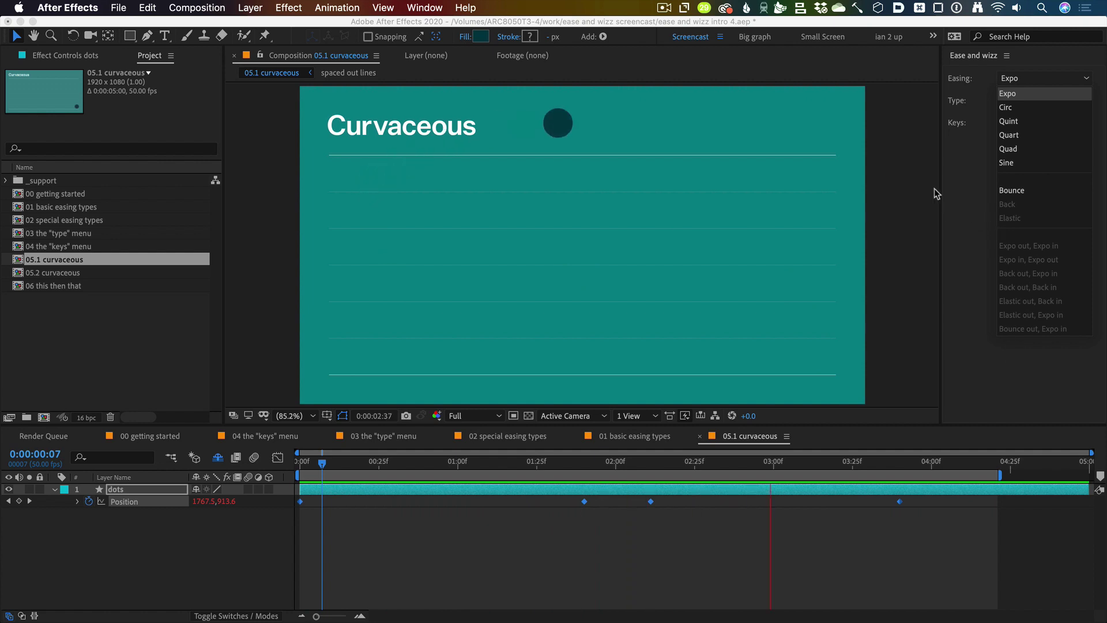
{"action": "left_click", "coordinate": [975, 111]}
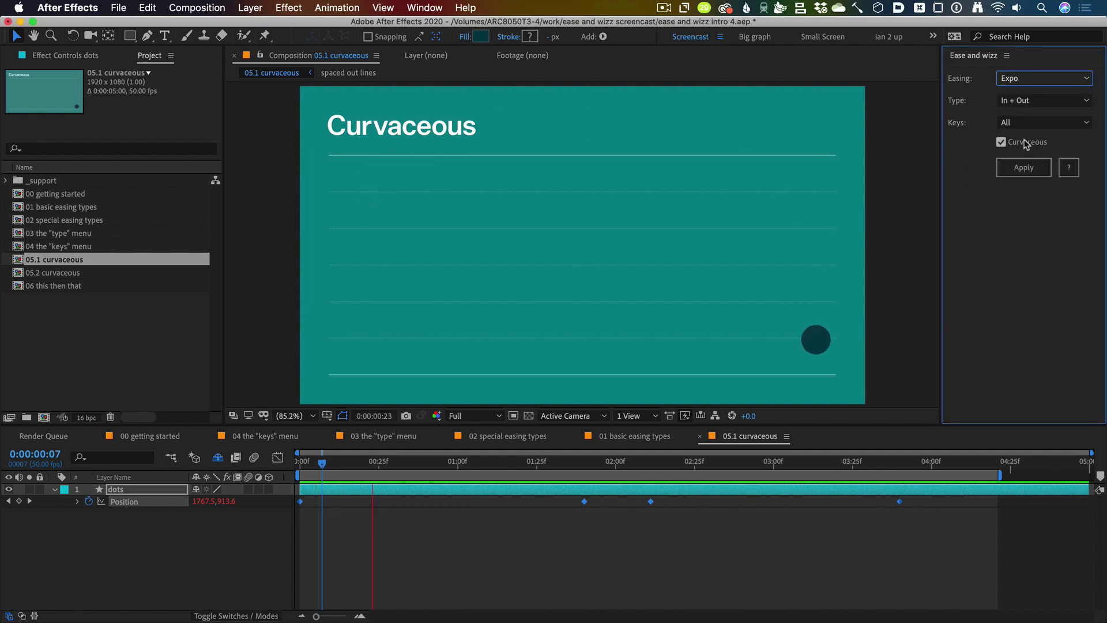
{"action": "left_click", "coordinate": [1020, 84]}
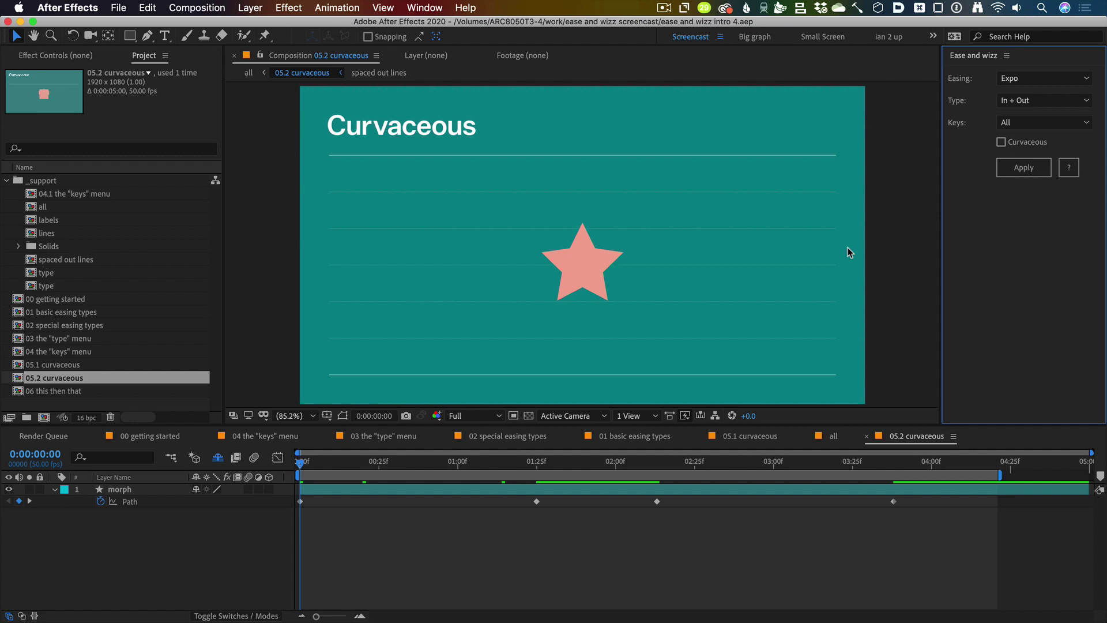
Play the 05.2 curvaceous composition to view the morph layer's shape animation.
{"action": "left_click", "coordinate": [538, 561]}
{"action": "key", "text": "space"}
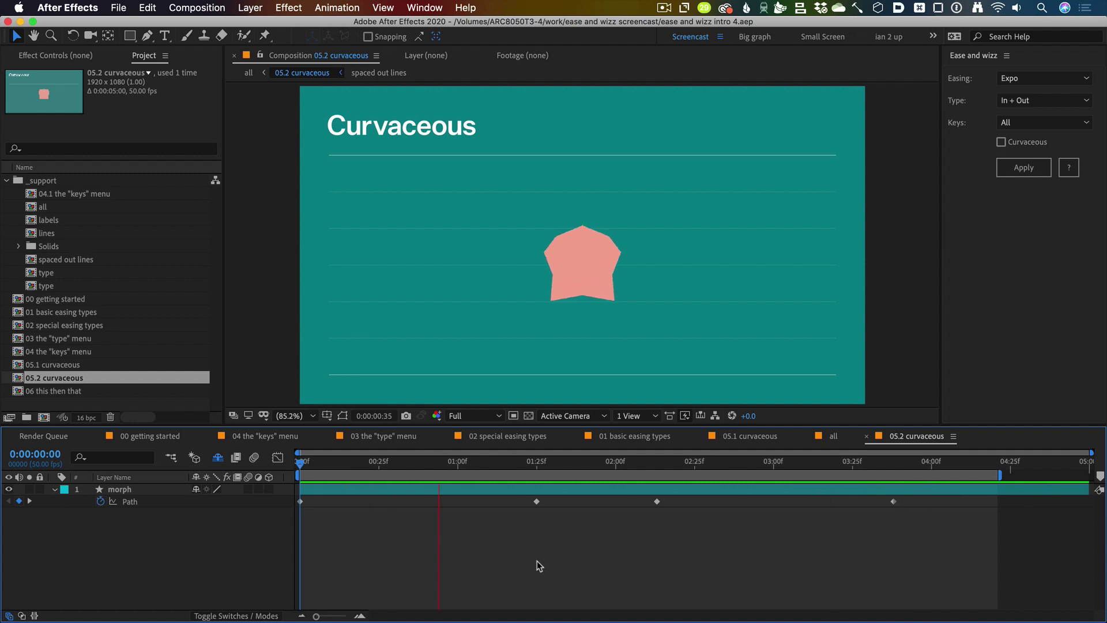
Try Expo In + Out easing on the morph layer's Path without Curvaceous, and apply it with Curvaceous enabled.
{"action": "left_click_drag", "start_coordinate": [569, 545], "coordinate": [484, 496]}
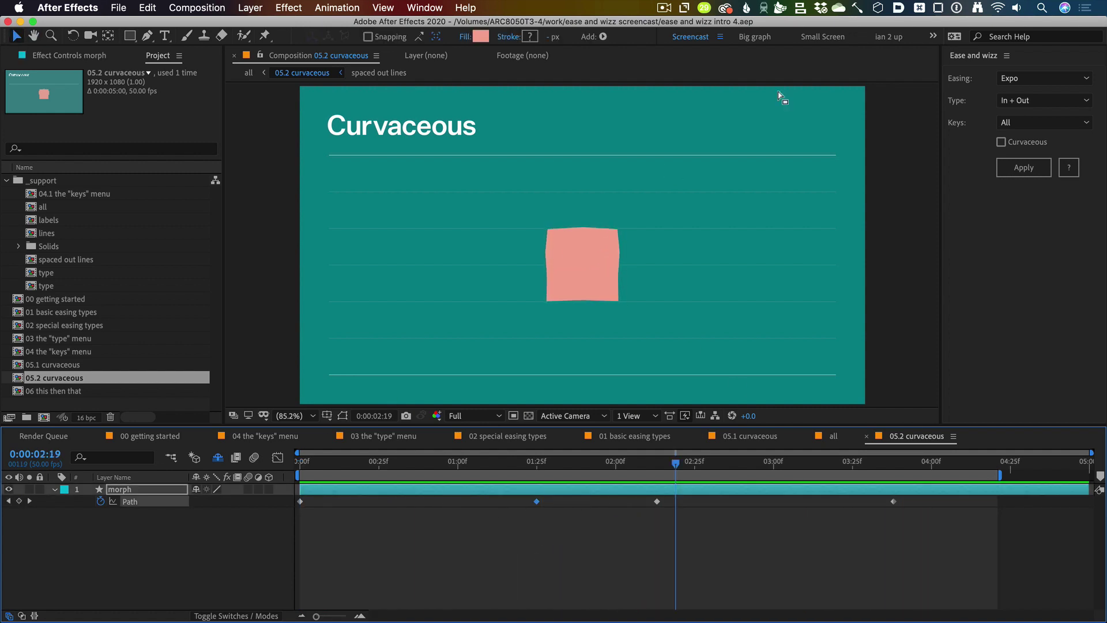
{"action": "left_click", "coordinate": [1030, 171]}
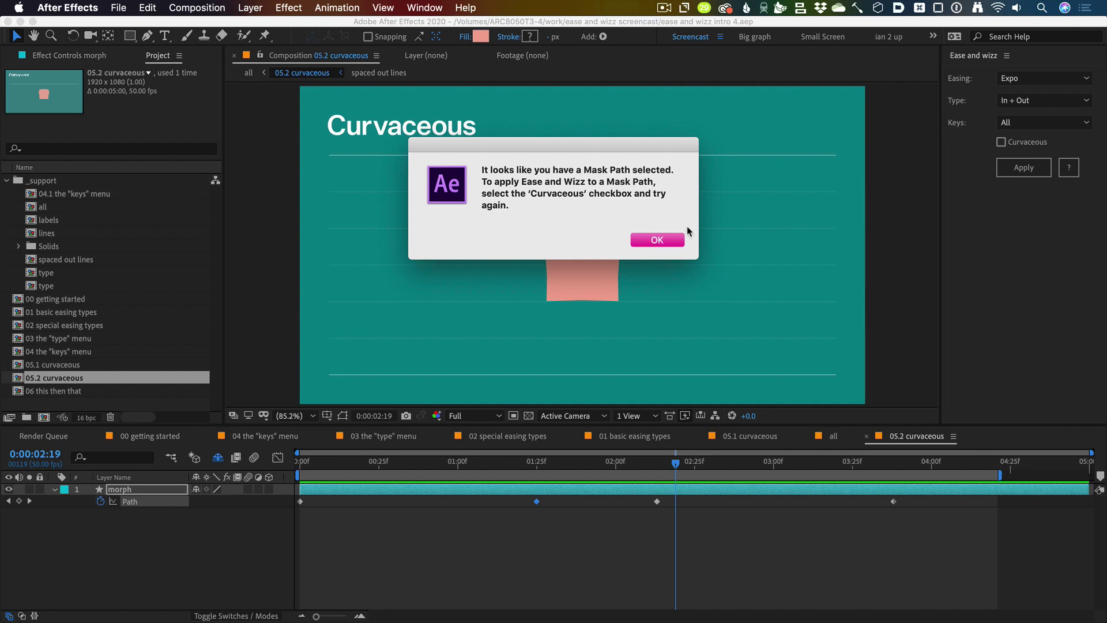
{"action": "key", "text": "Return"}
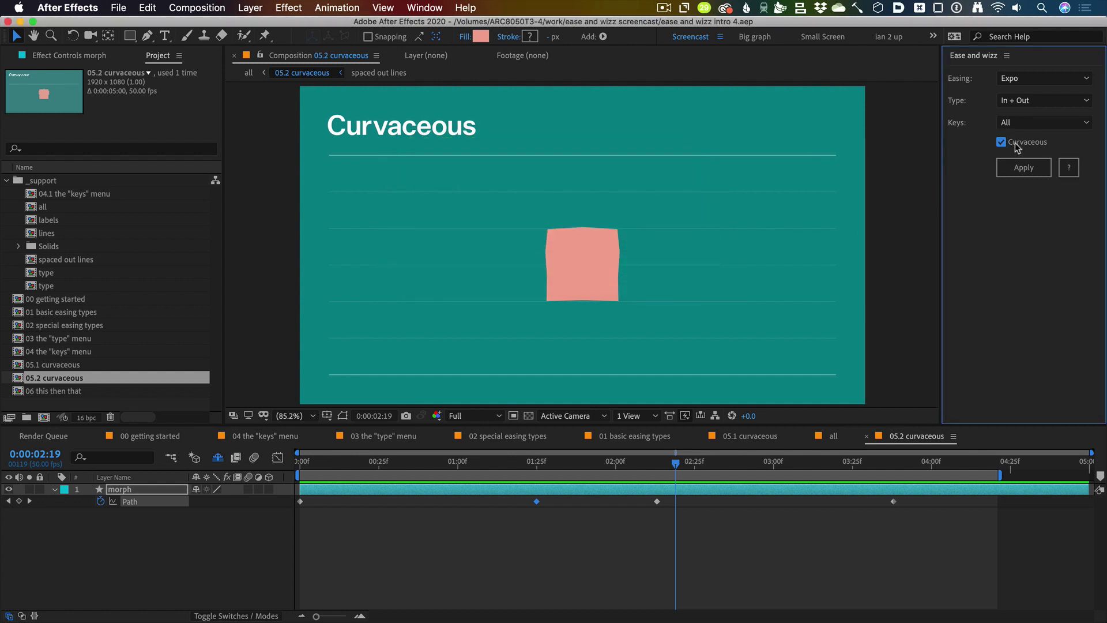
{"action": "left_click", "coordinate": [1025, 168]}
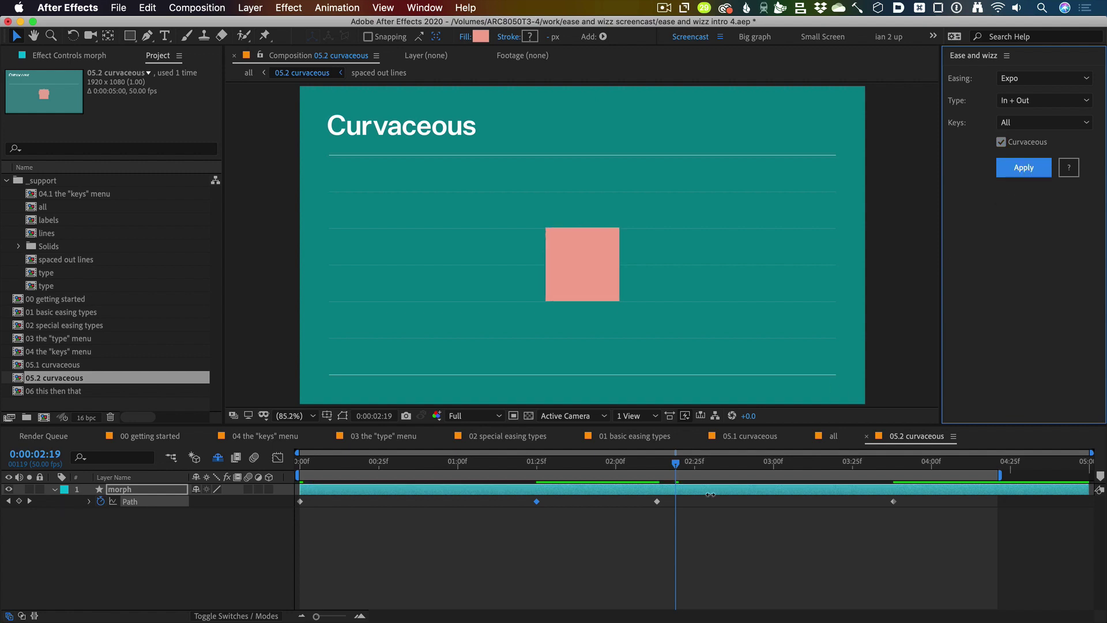
{"action": "key", "text": "space"}
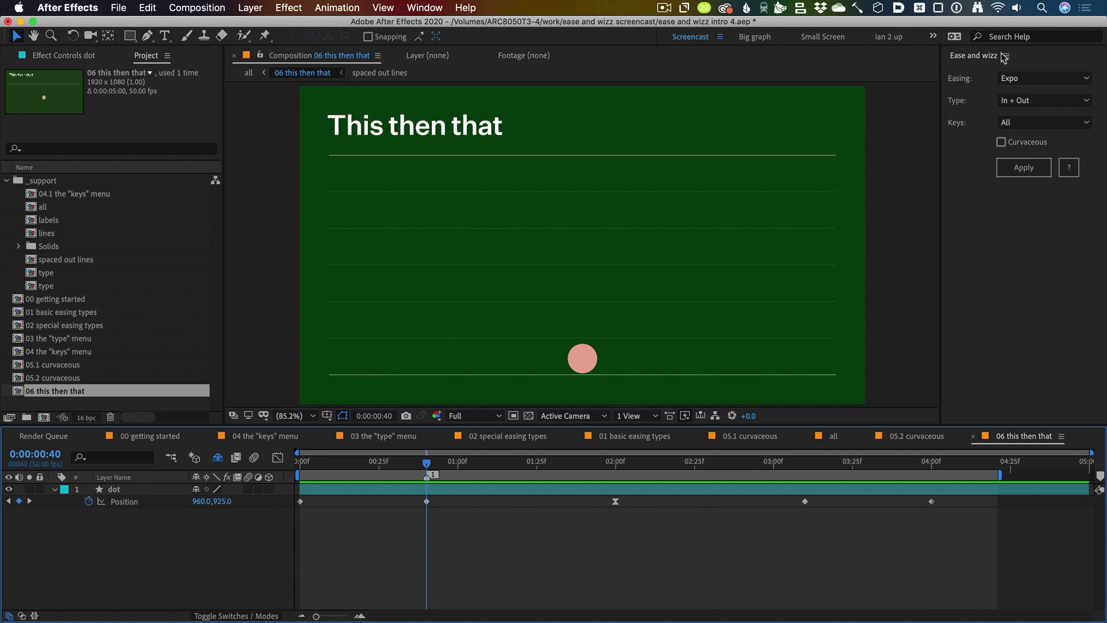
View the combined easing types, and play and scrub the 06 this then that composition to examine the dot's movement around its Position keyframes.
{"action": "left_click", "coordinate": [1015, 78]}
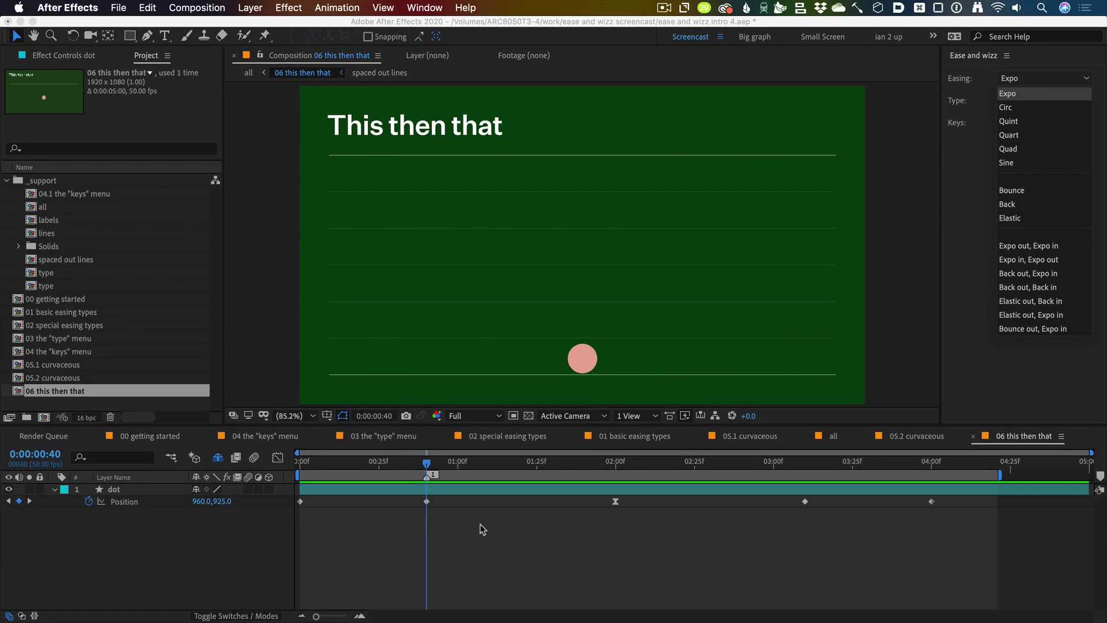
{"action": "left_click", "coordinate": [448, 534]}
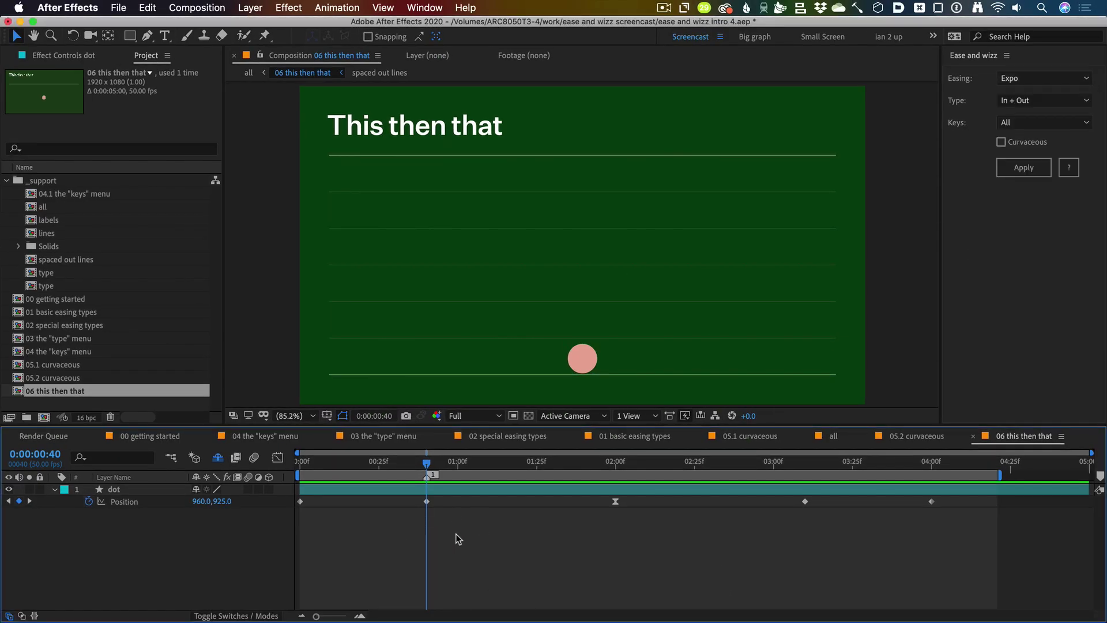
{"action": "left_click", "coordinate": [427, 501]}
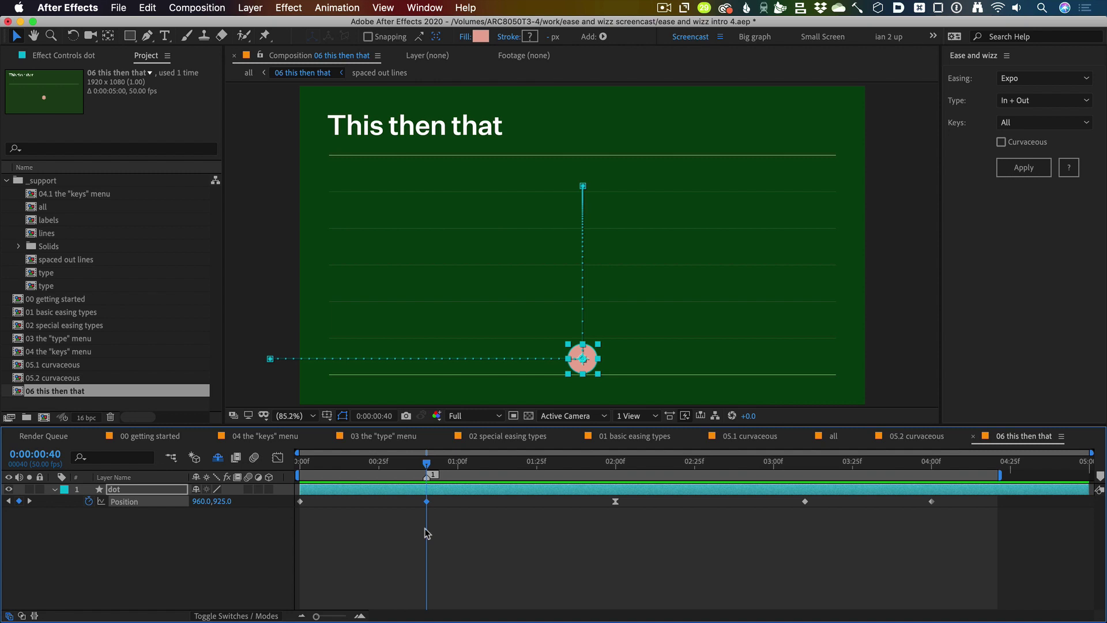
{"action": "left_click", "coordinate": [426, 534]}
{"action": "key", "text": "space"}
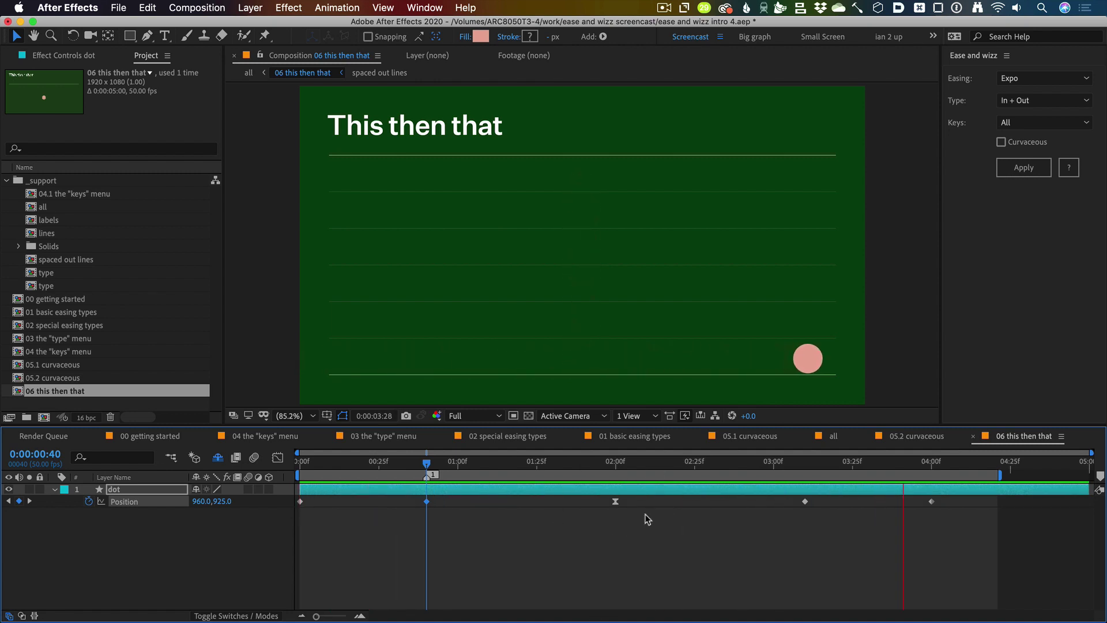
{"action": "key", "text": "space"}
{"action": "left_click_drag", "start_coordinate": [396, 465], "coordinate": [427, 478]}
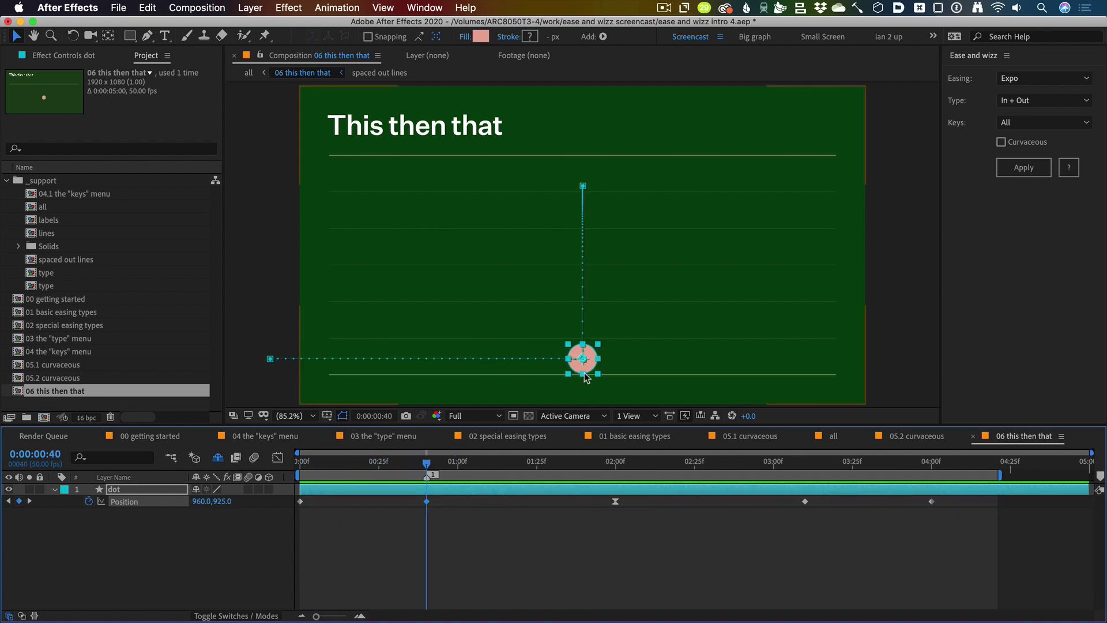
{"action": "mouse_move", "coordinate": [798, 464]}
{"action": "left_mouse_down"}
{"action": "mouse_move", "coordinate": [922, 465]}
{"action": "mouse_move", "coordinate": [808, 465]}
{"action": "left_mouse_up"}
Apply the combined "Expo out, Expo in" easing to all of the dot layer's Position keyframes and play the animation.
{"action": "left_click", "coordinate": [424, 507]}
{"action": "left_click", "coordinate": [427, 501]}
{"action": "left_click", "coordinate": [996, 79]}
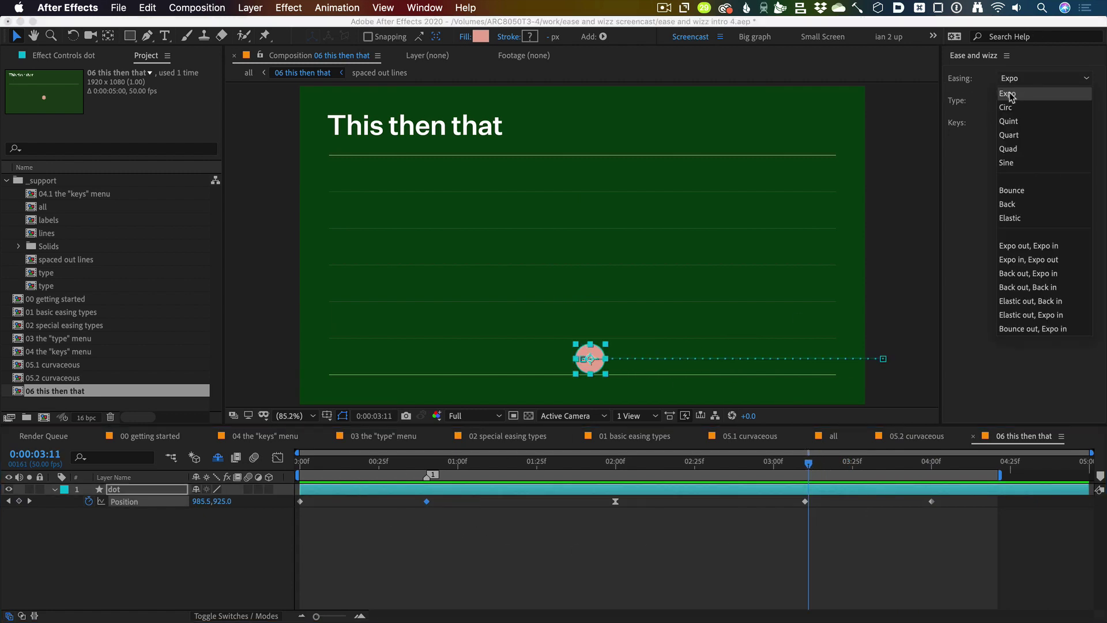
{"action": "left_click", "coordinate": [976, 103]}
{"action": "left_click", "coordinate": [1019, 81]}
{"action": "left_click", "coordinate": [1053, 247]}
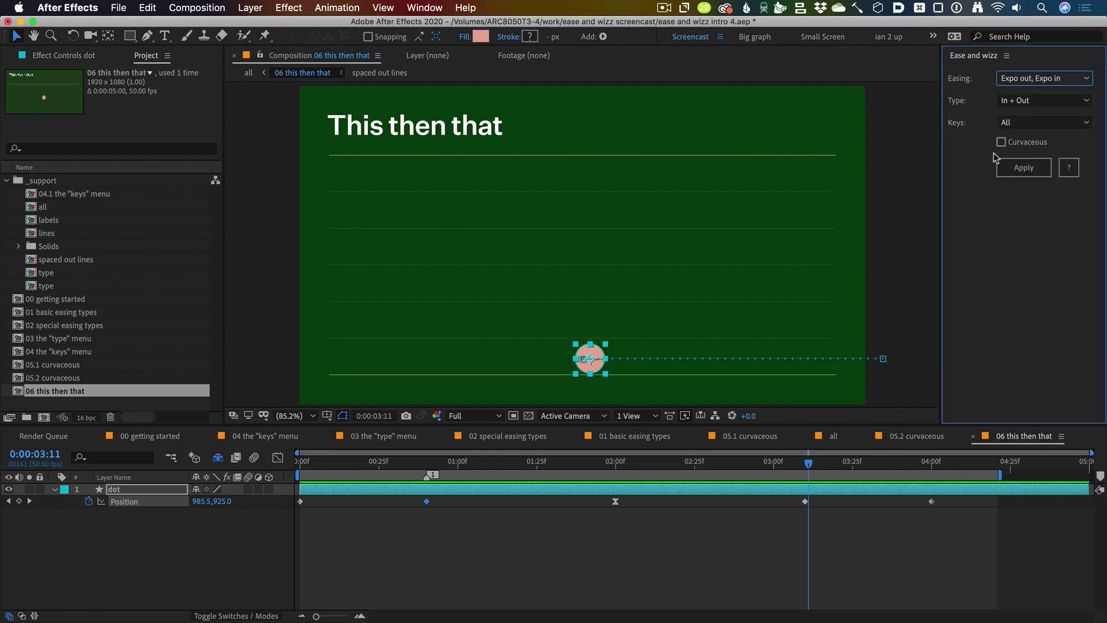
{"action": "left_click", "coordinate": [1028, 168]}
{"action": "left_click", "coordinate": [551, 517]}
{"action": "key", "text": "space"}
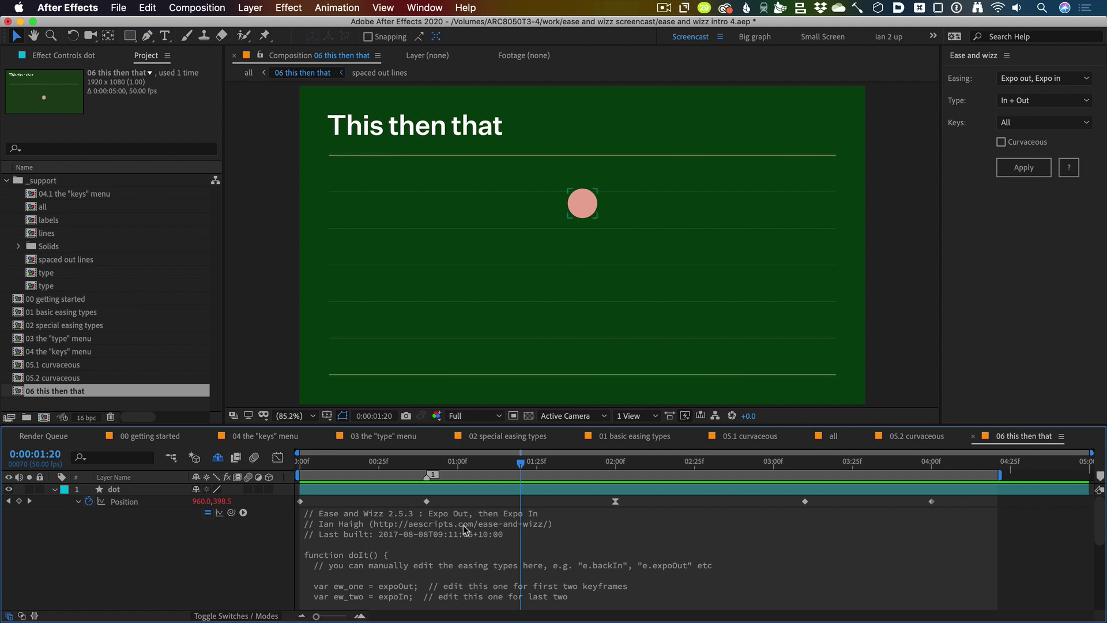
View the combined easing types, and open the dot's Position expression to examine its ew_one and ew_two variables and the easing reference list.
{"action": "left_click", "coordinate": [1030, 78]}
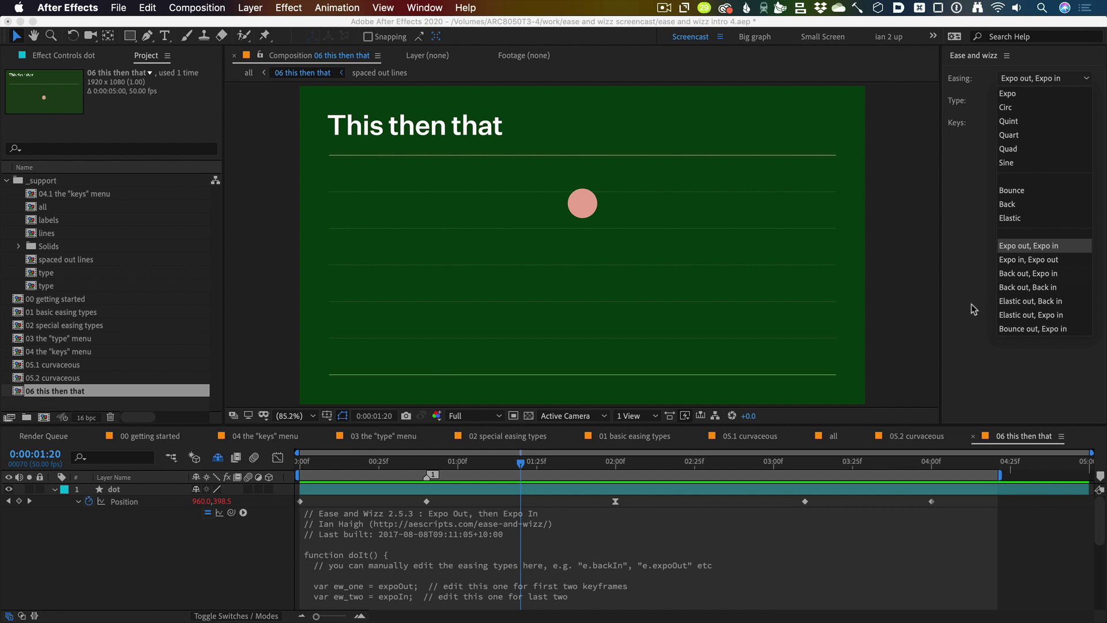
{"action": "left_click", "coordinate": [904, 346]}
{"action": "scroll", "coordinate": [407, 571], "scroll_direction": "down", "scroll_amount": 3}
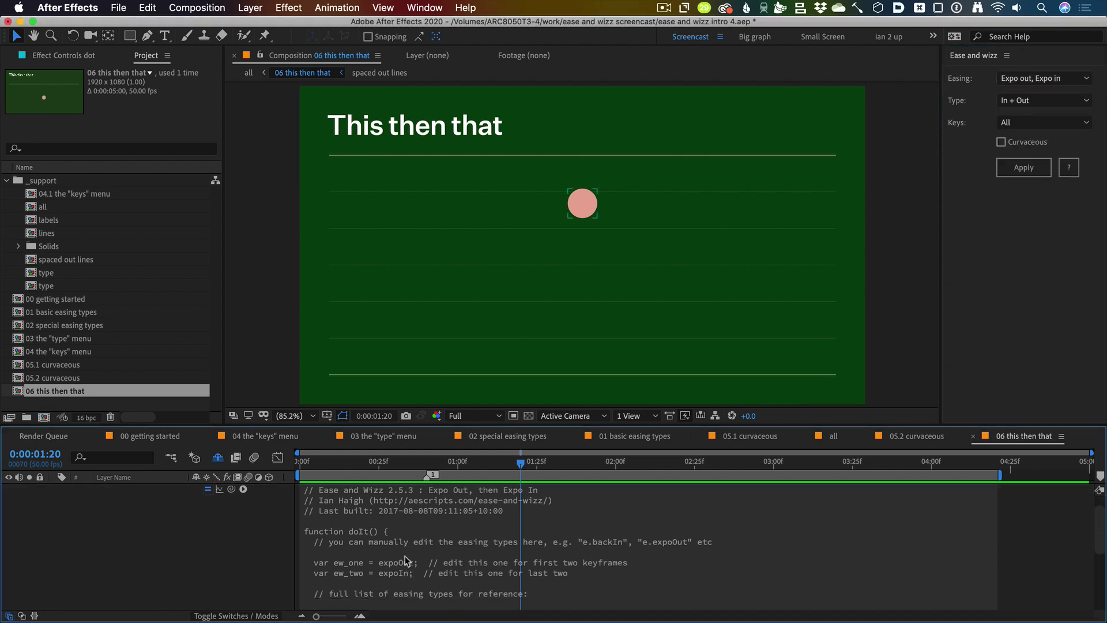
{"action": "left_click", "coordinate": [413, 547]}
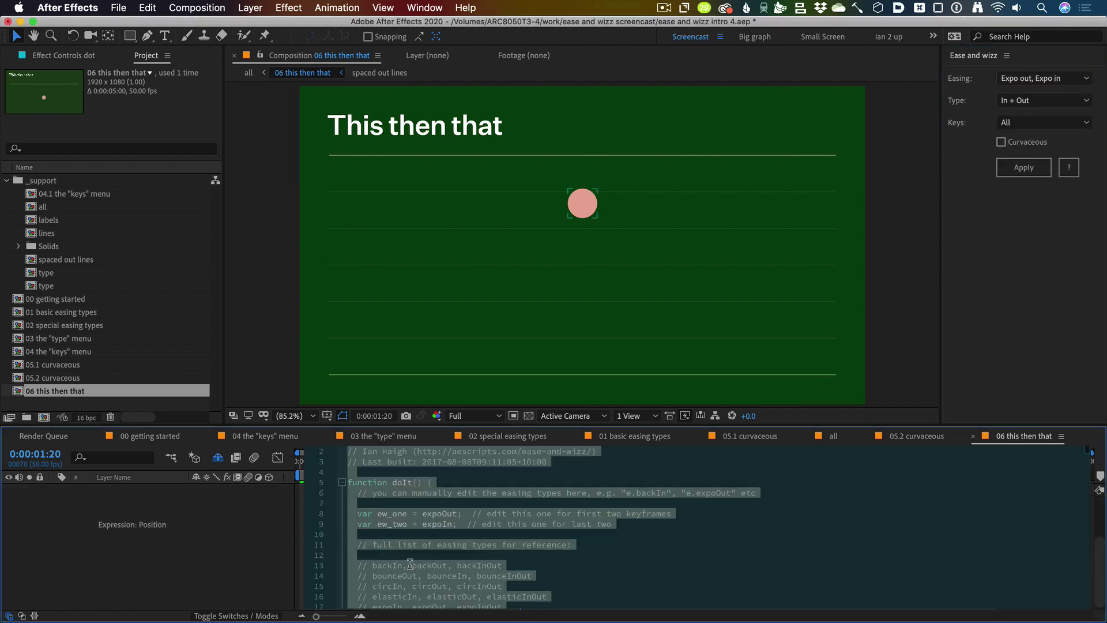
{"action": "left_click", "coordinate": [437, 534]}
{"action": "scroll", "coordinate": [431, 547], "scroll_direction": "down", "scroll_amount": 3}
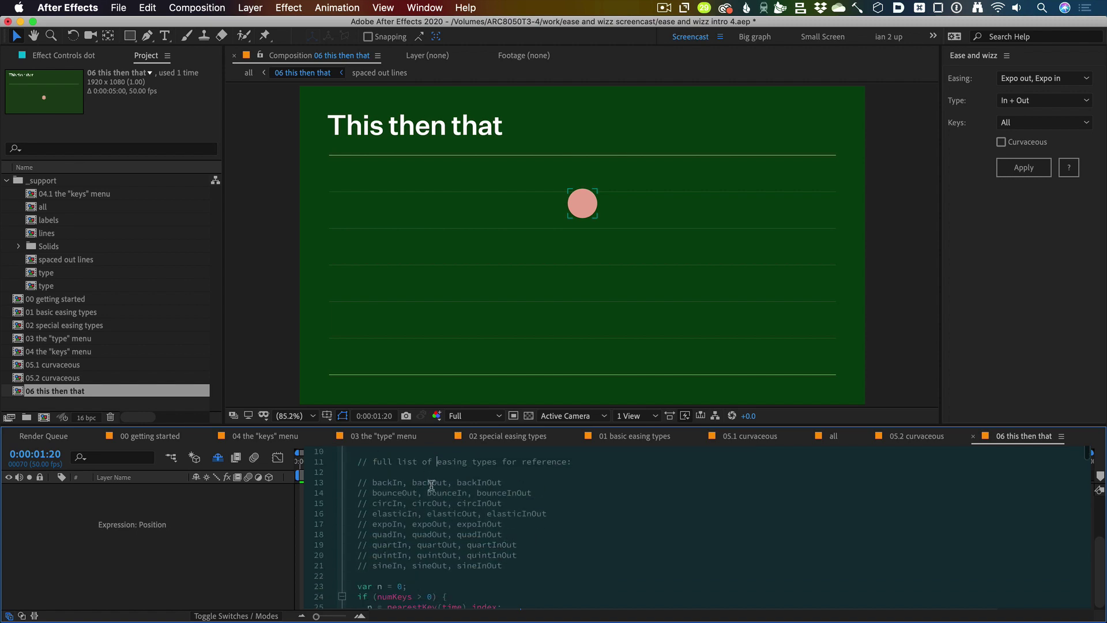
{"action": "double_click", "coordinate": [425, 523]}
{"action": "scroll", "coordinate": [450, 489], "scroll_direction": "up", "scroll_amount": 3}
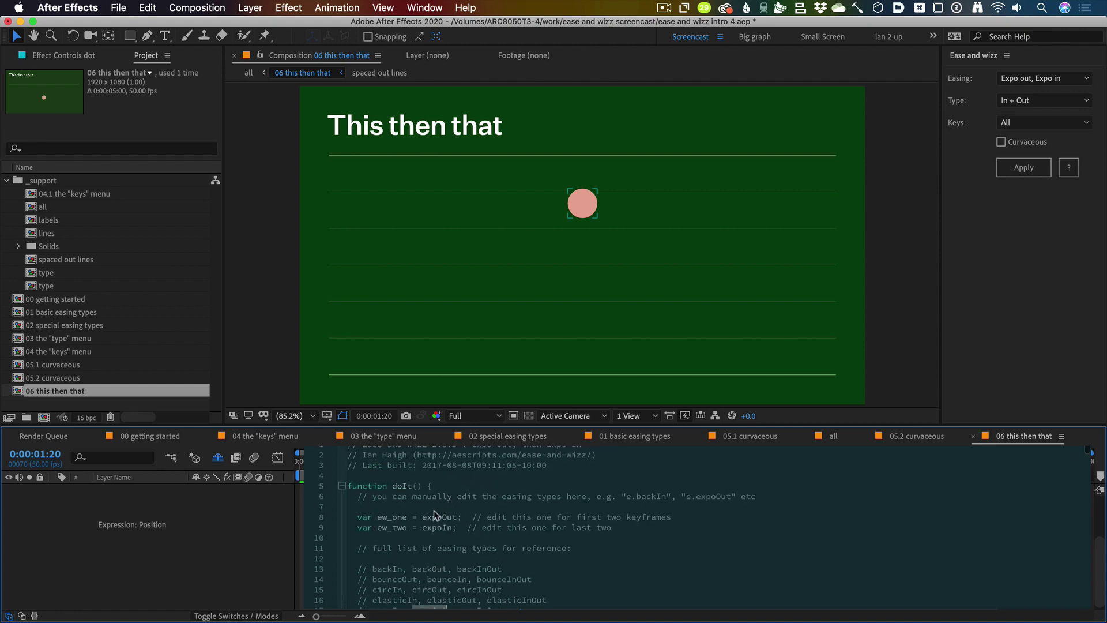
{"action": "scroll", "coordinate": [451, 526], "scroll_direction": "down", "scroll_amount": 5}
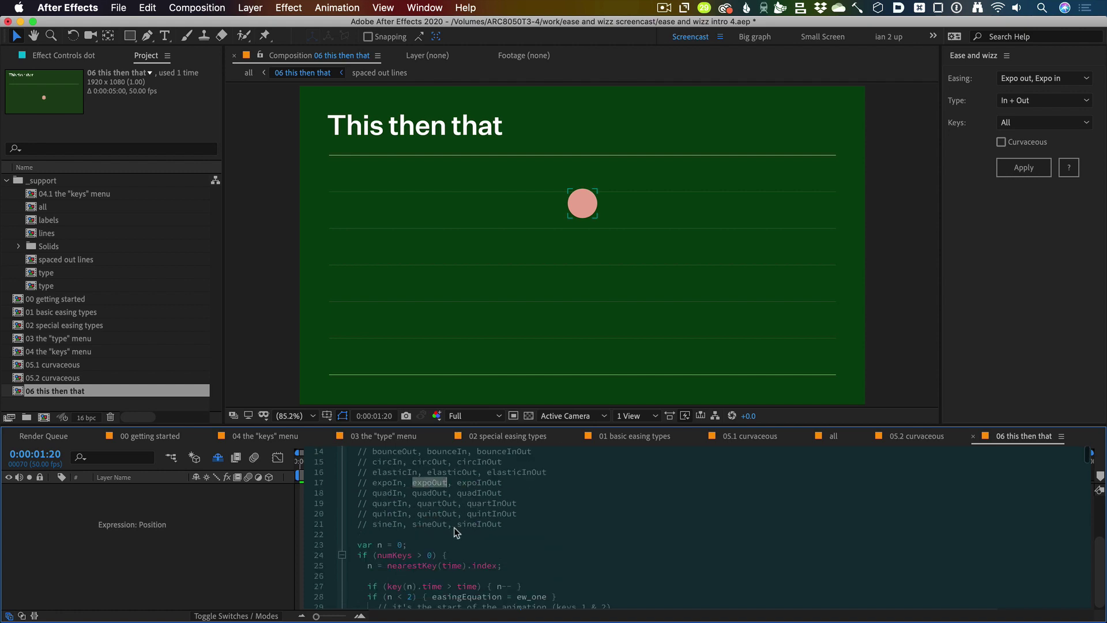
Set the ew_two variable to backIn in the dot's Position expression, using the name from the reference list, and play the animation.
{"action": "scroll", "coordinate": [416, 493], "scroll_direction": "up", "scroll_amount": 1}
{"action": "left_click", "coordinate": [382, 451]}
{"action": "scroll", "coordinate": [442, 493], "scroll_direction": "up", "scroll_amount": 4}
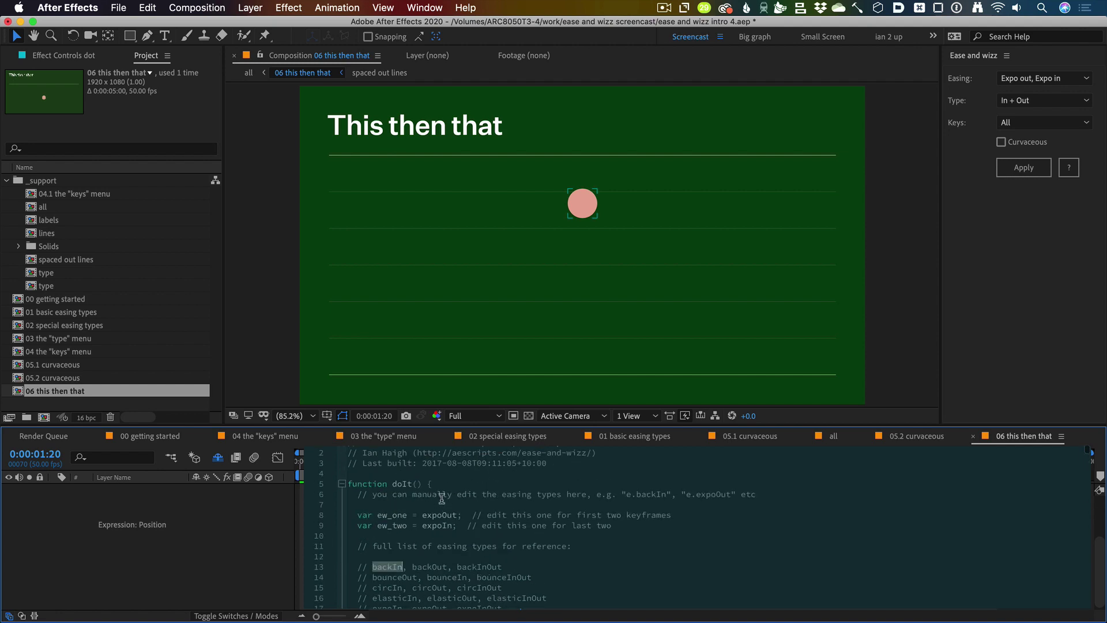
{"action": "double_click", "coordinate": [438, 523]}
{"action": "type", "text": "backIn"}
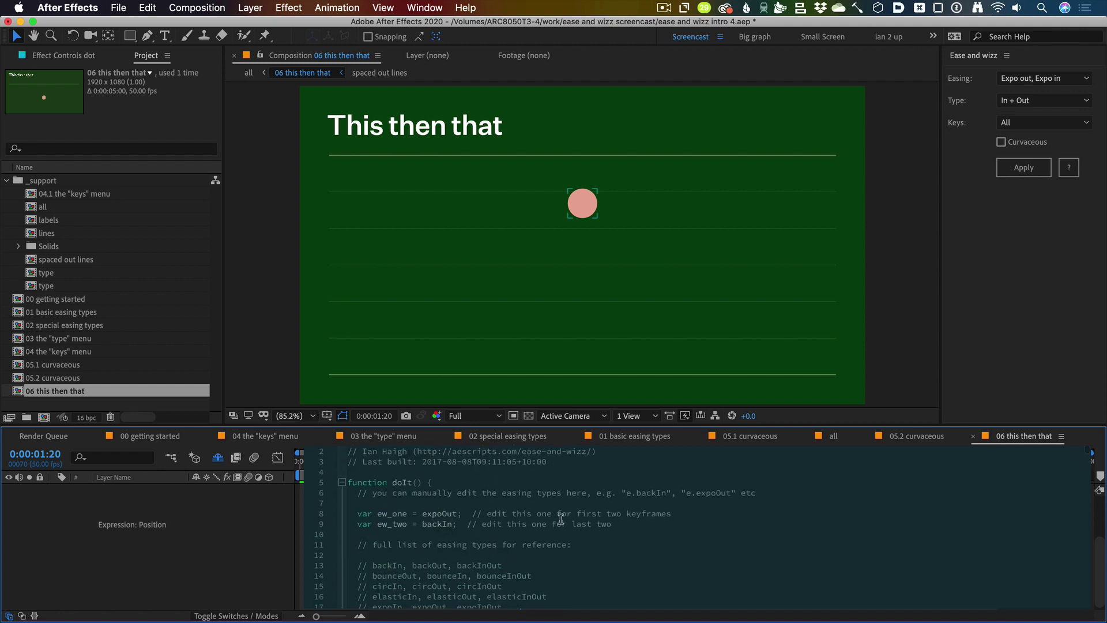
{"action": "key", "text": "KP_Enter"}
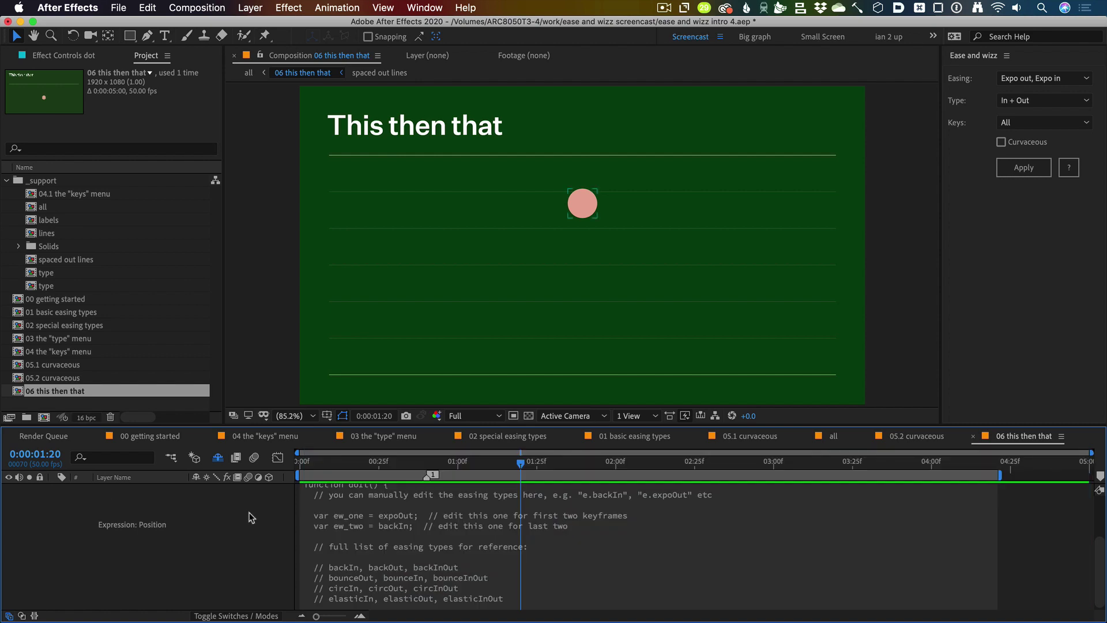
{"action": "key", "text": "space"}
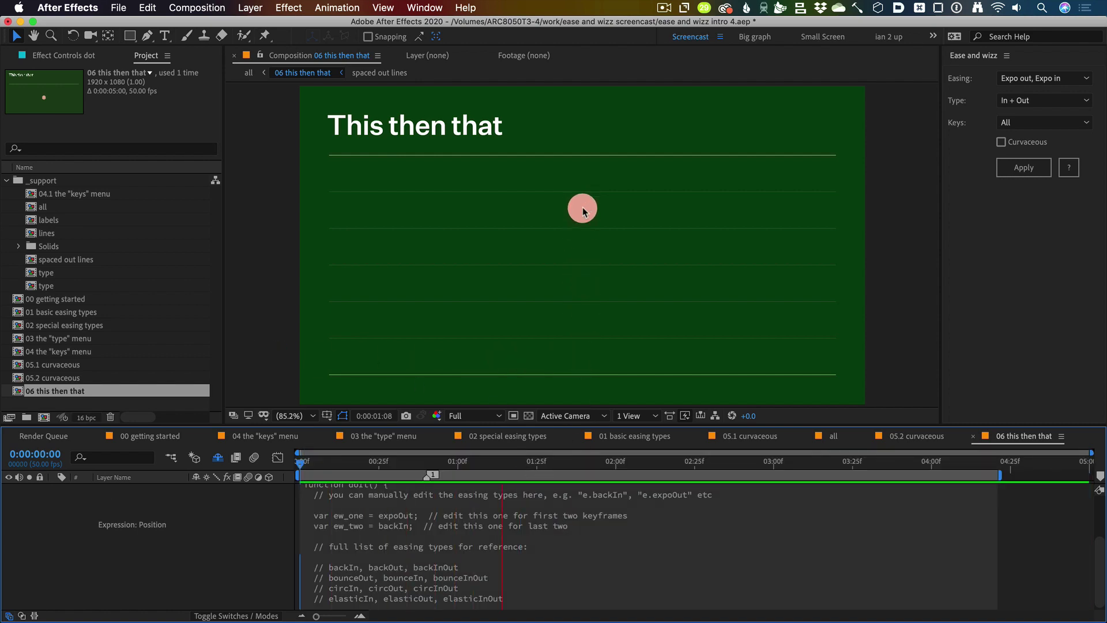